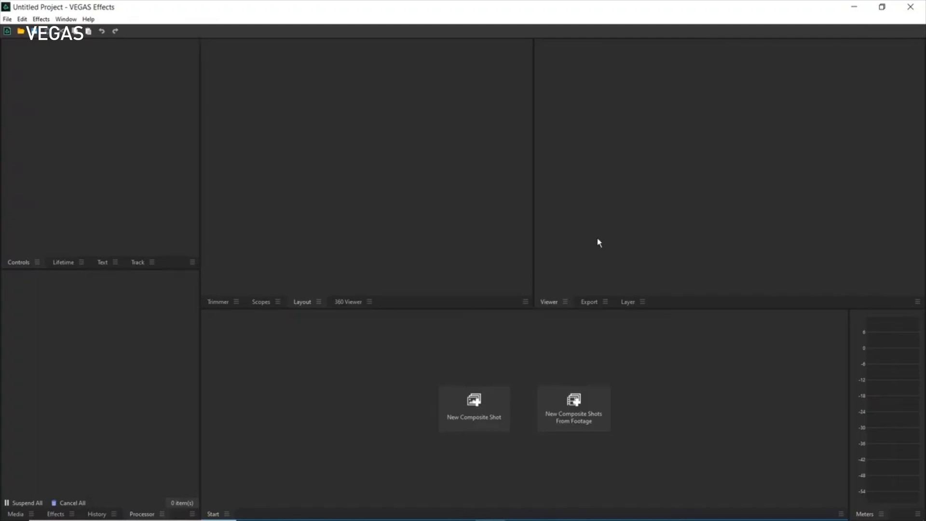
Switch the workspace layout to All Panels
{"action": "left_click", "coordinate": [66, 21]}
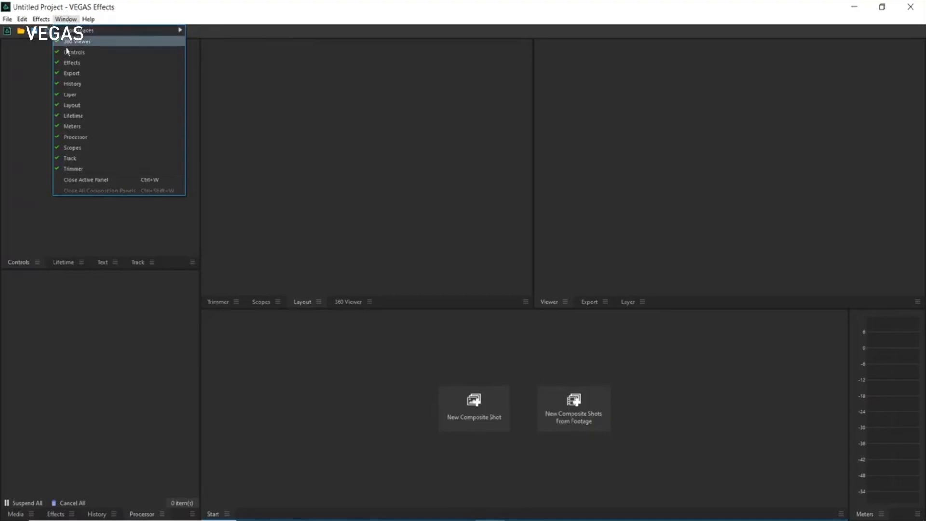
{"action": "mouse_move", "coordinate": [137, 31]}
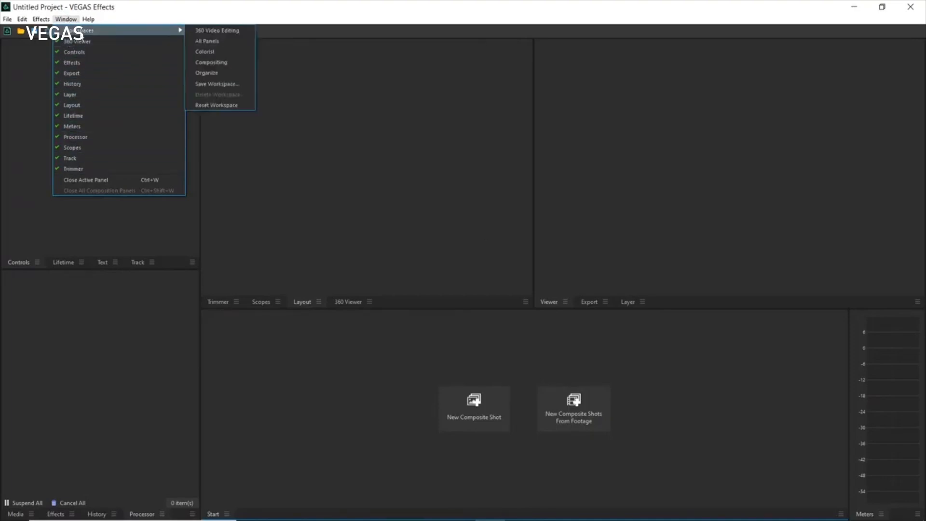
{"action": "left_click", "coordinate": [222, 42]}
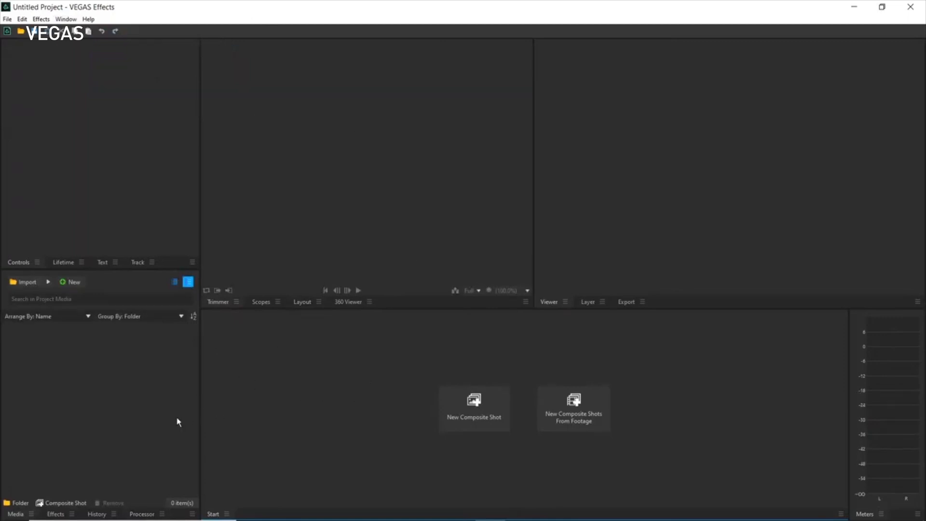
{"action": "left_click", "coordinate": [17, 267]}
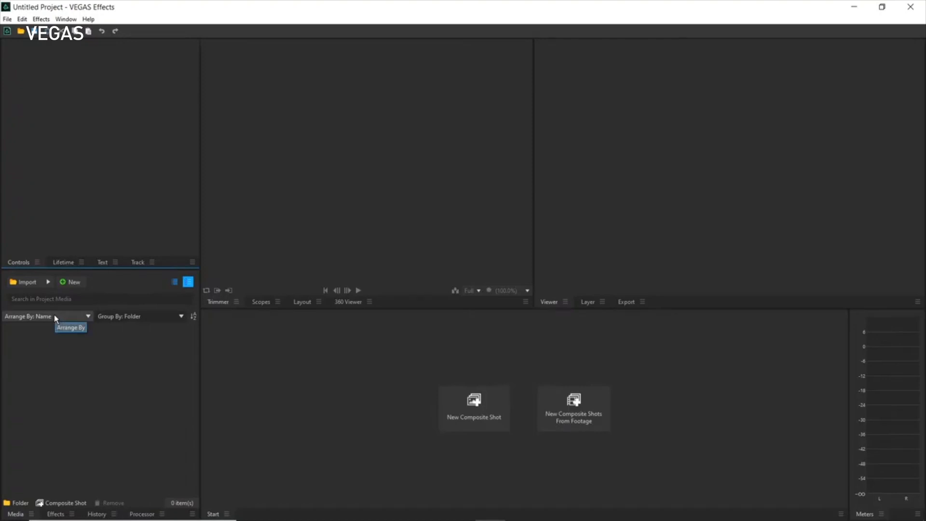
{"action": "left_click", "coordinate": [37, 261]}
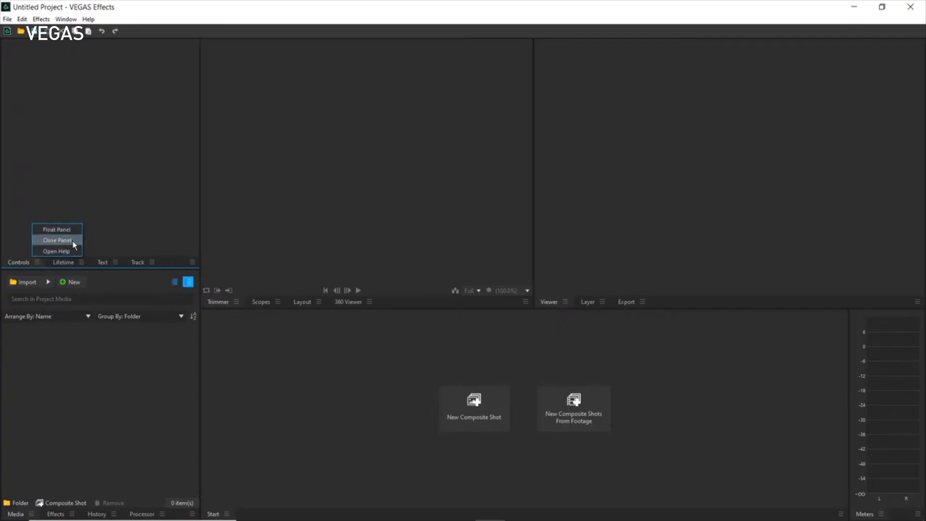
{"action": "left_click", "coordinate": [19, 224]}
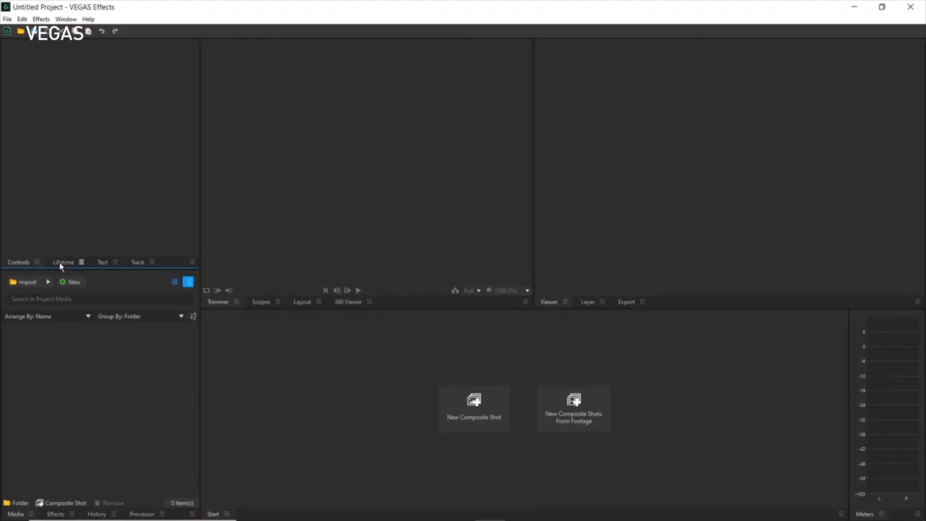
{"action": "left_click", "coordinate": [68, 21]}
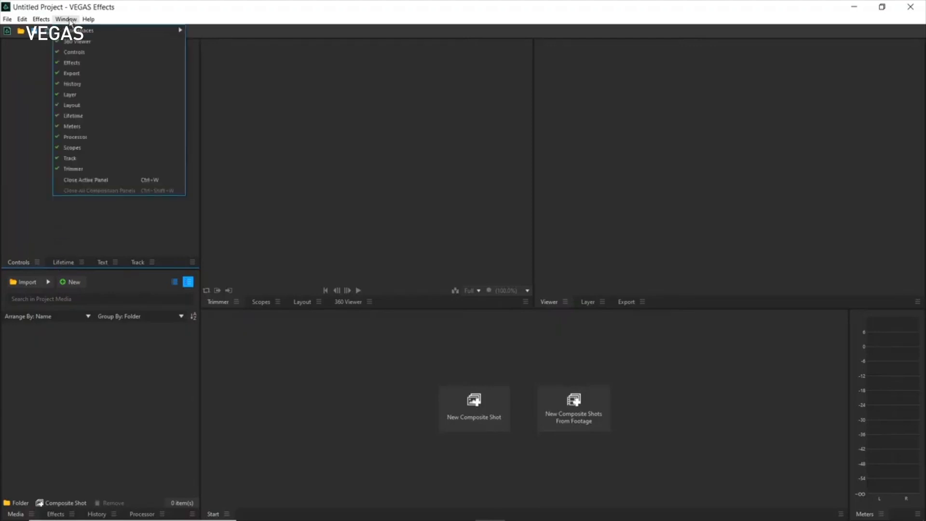
{"action": "mouse_move", "coordinate": [75, 29]}
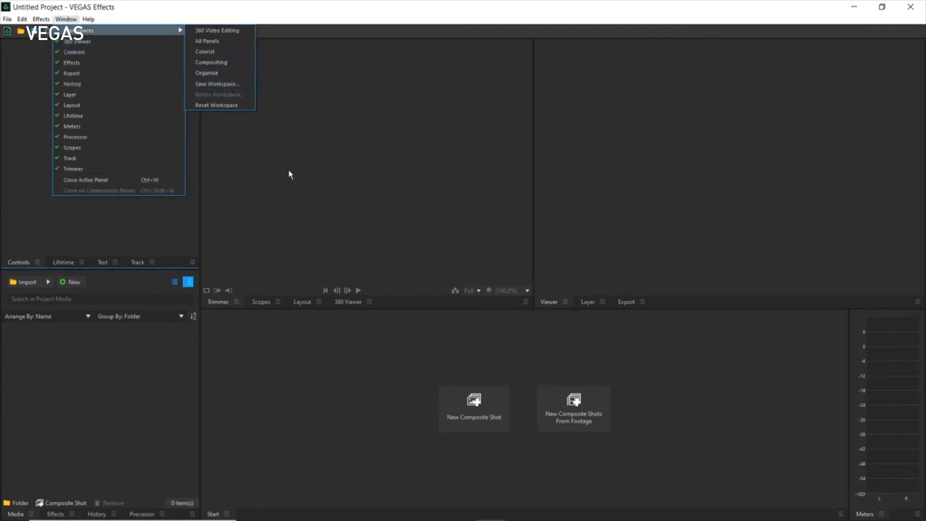
{"action": "key", "text": "Escape"}
{"action": "key", "text": "Escape"}
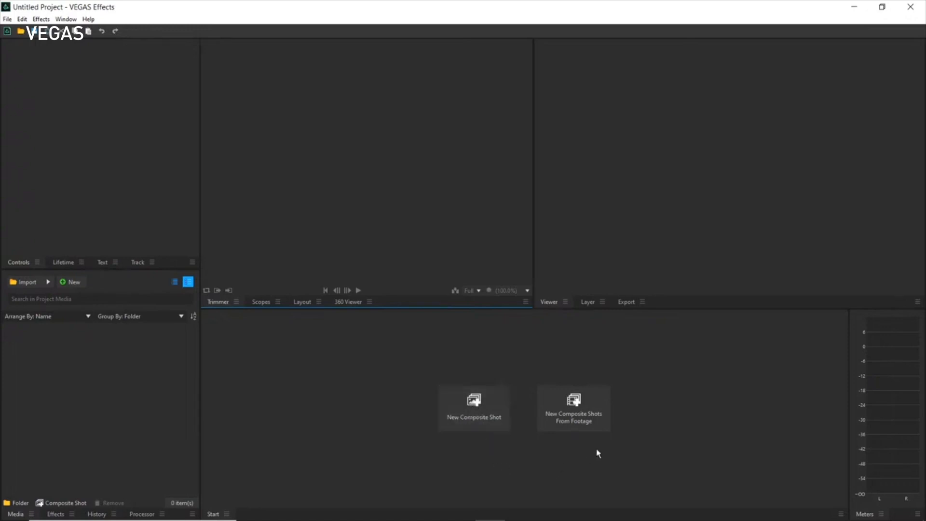
Create a new composite shot from the footage file VanGoghBy.mp4 in the Tracking folder
{"action": "left_click", "coordinate": [578, 401]}
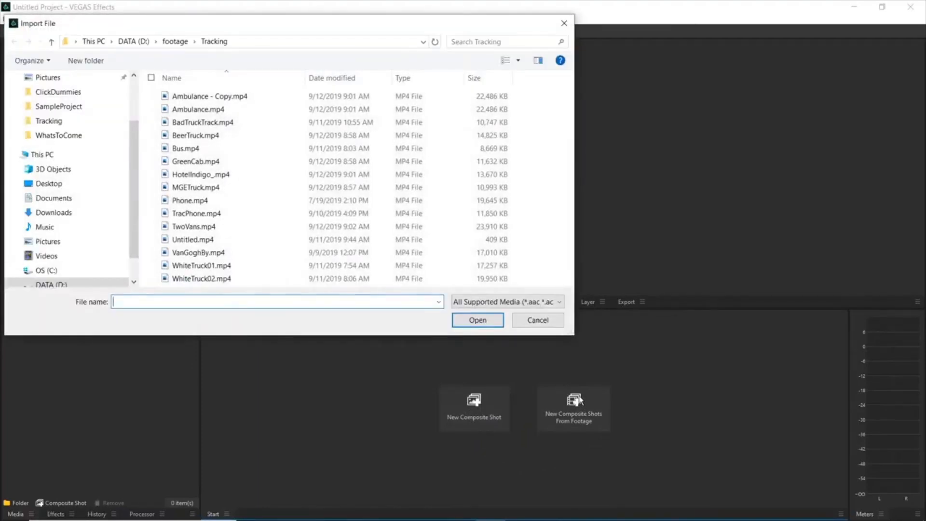
{"action": "left_click", "coordinate": [187, 252]}
{"action": "left_click", "coordinate": [474, 320]}
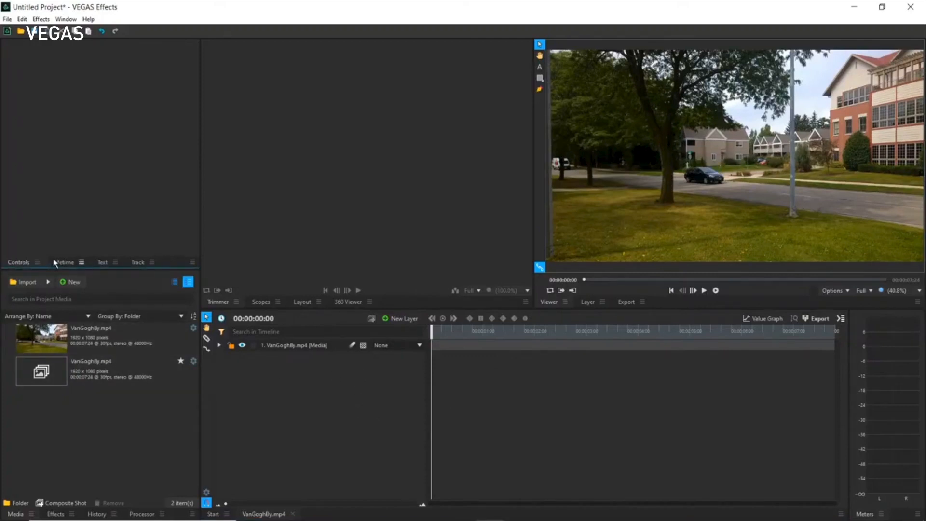
{"action": "left_click", "coordinate": [102, 263]}
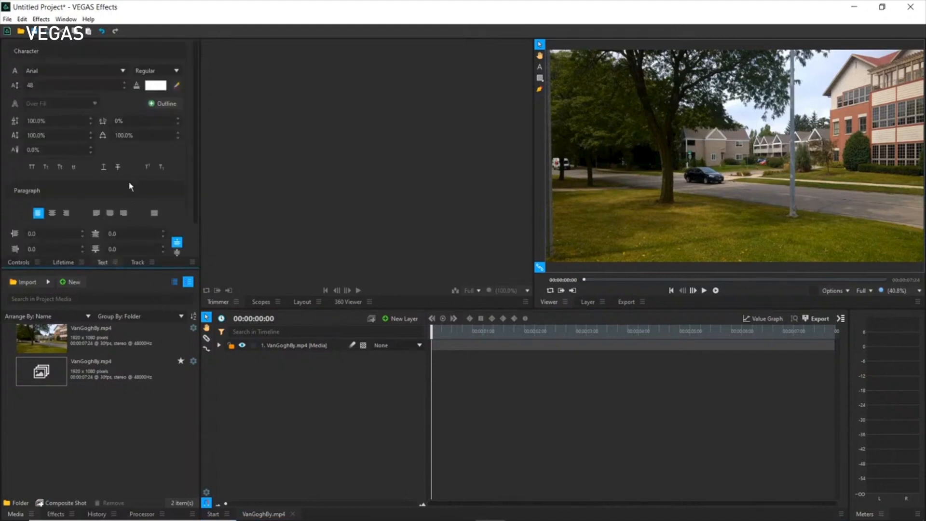
{"action": "left_click", "coordinate": [139, 260]}
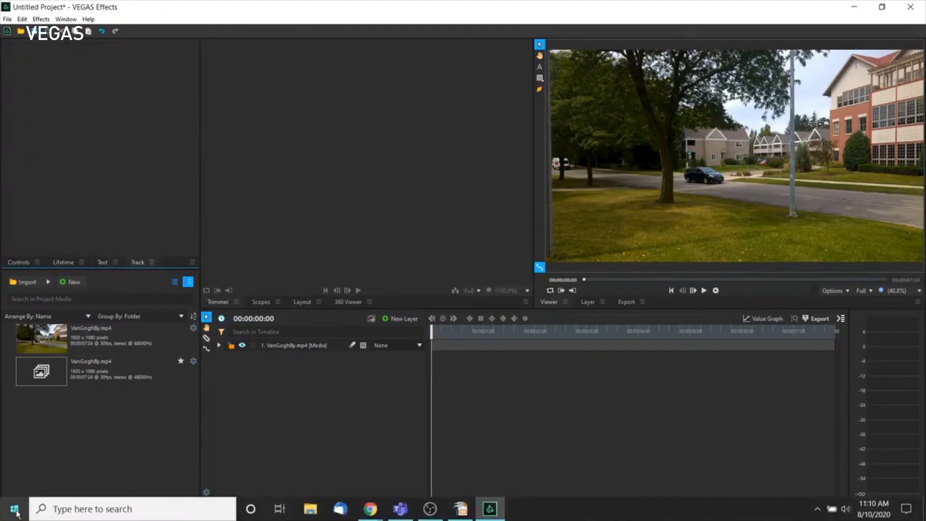
{"action": "left_click", "coordinate": [15, 513]}
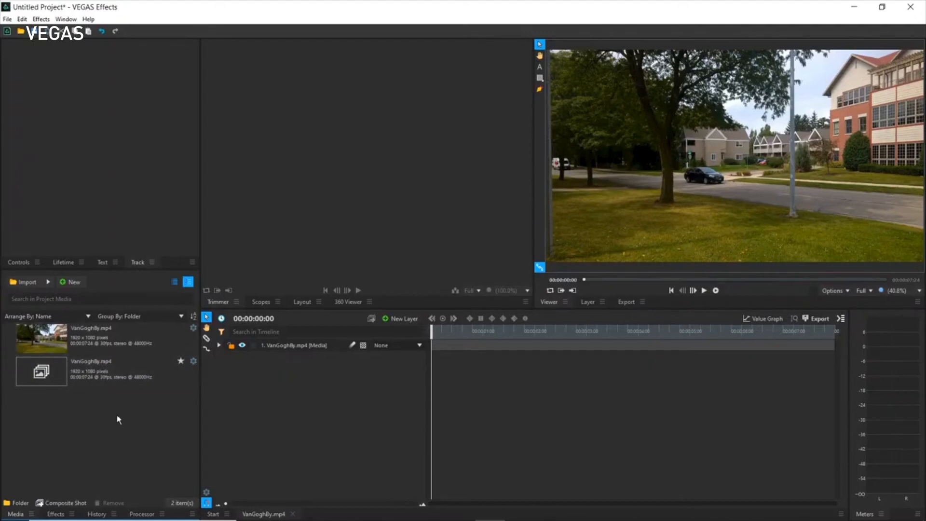
Import Bus.mp4 from the Tracking folder into the project media
{"action": "left_click", "coordinate": [31, 282]}
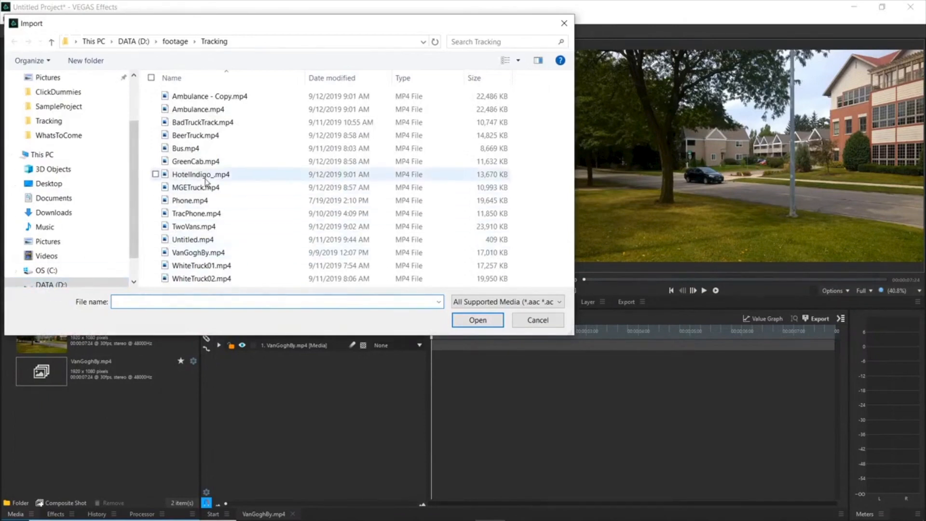
{"action": "double_click", "coordinate": [182, 148]}
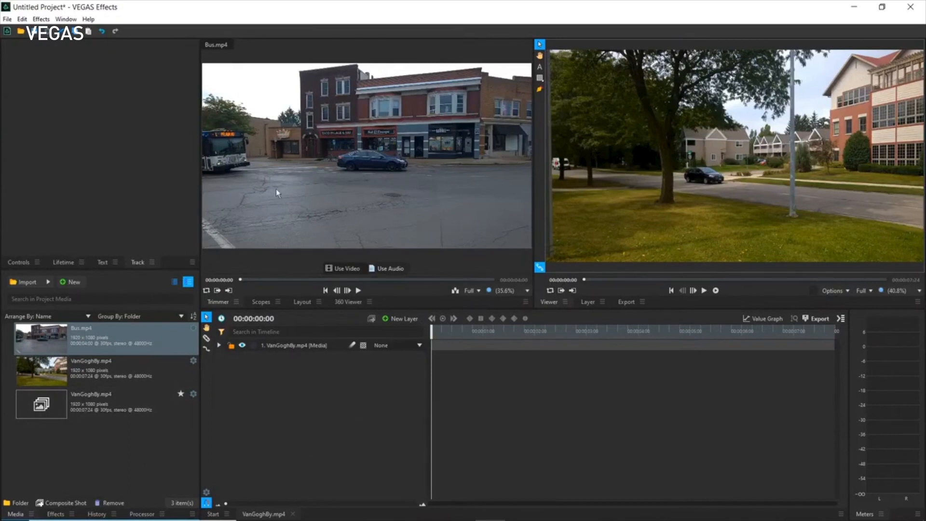
Preview the Bus.mp4 and VanGoghBy.mp4 media, and add Bus.mp4 to the timeline as a layer beneath VanGoghBy.mp4
{"action": "left_click", "coordinate": [108, 366]}
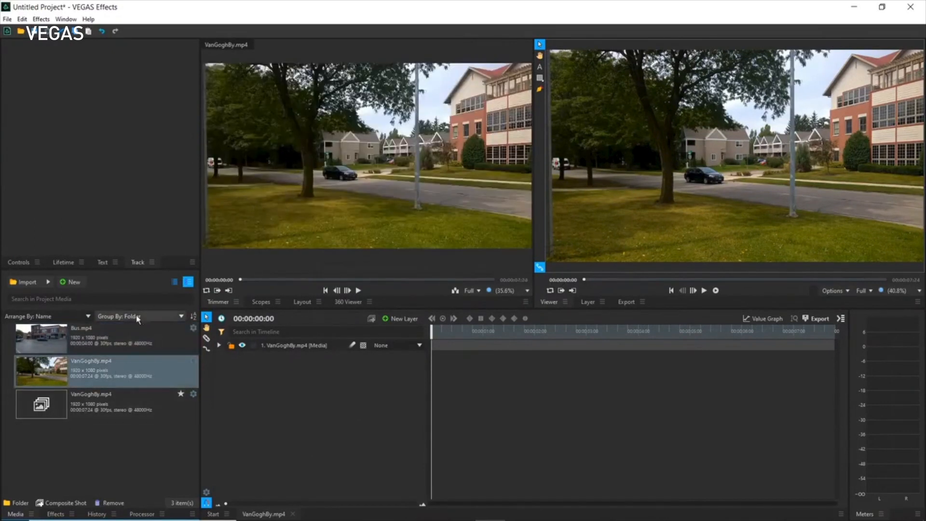
{"action": "left_click", "coordinate": [108, 342]}
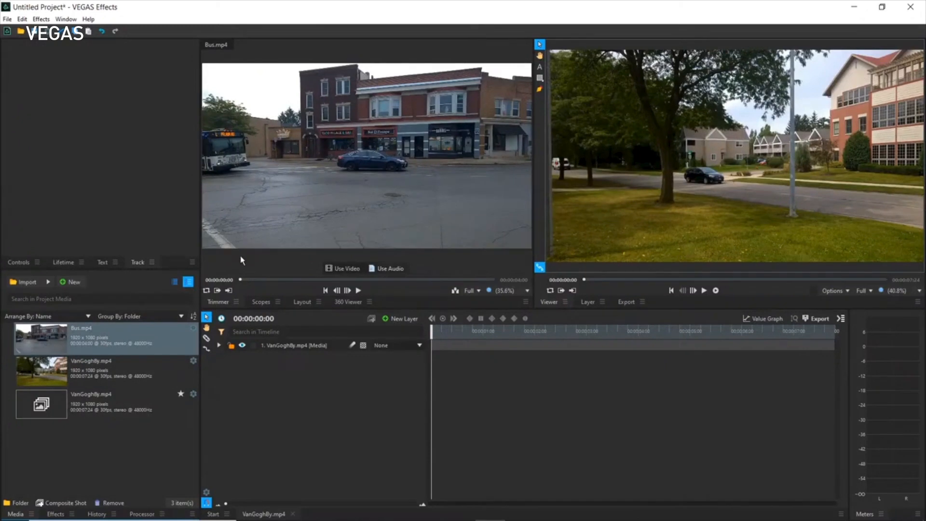
{"action": "left_click", "coordinate": [105, 370]}
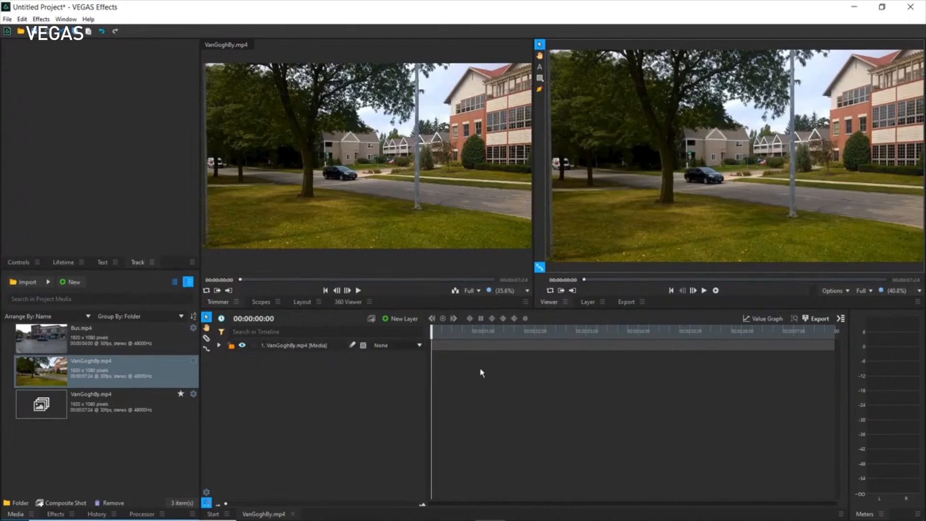
{"action": "left_click_drag", "start_coordinate": [41, 340], "coordinate": [433, 373]}
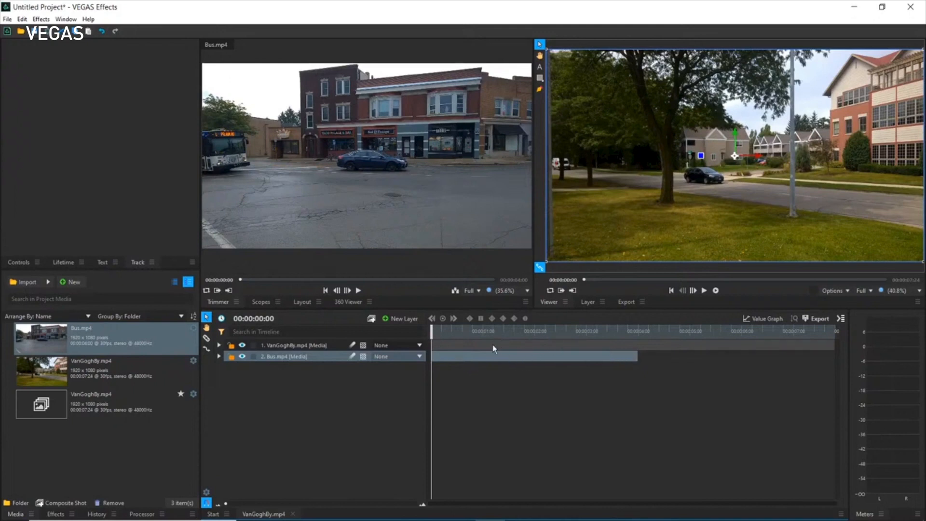
With the playhead at 00:00:00:15, trim both ends of the VanGoghBy.mp4 clip to about 00:00:05:20 and slide it to the timeline's start
{"action": "left_click", "coordinate": [457, 333]}
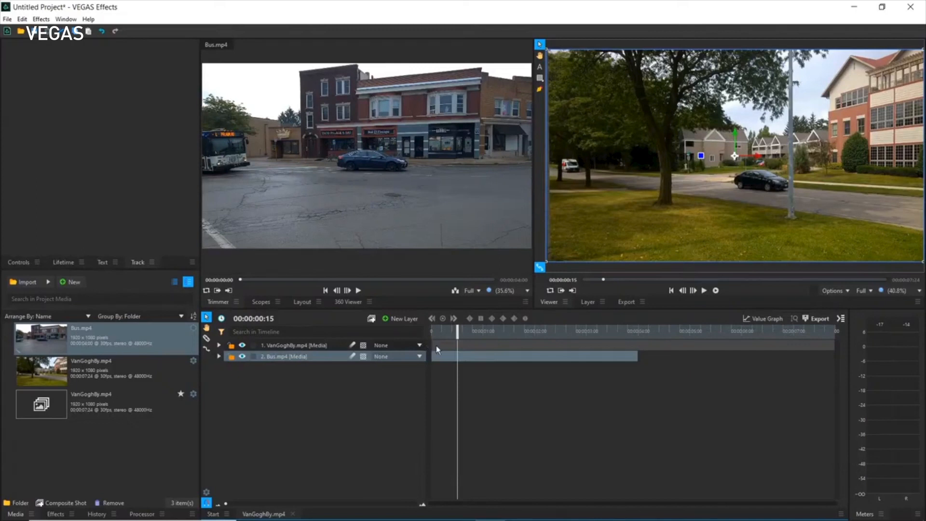
{"action": "left_click_drag", "start_coordinate": [433, 344], "coordinate": [532, 343]}
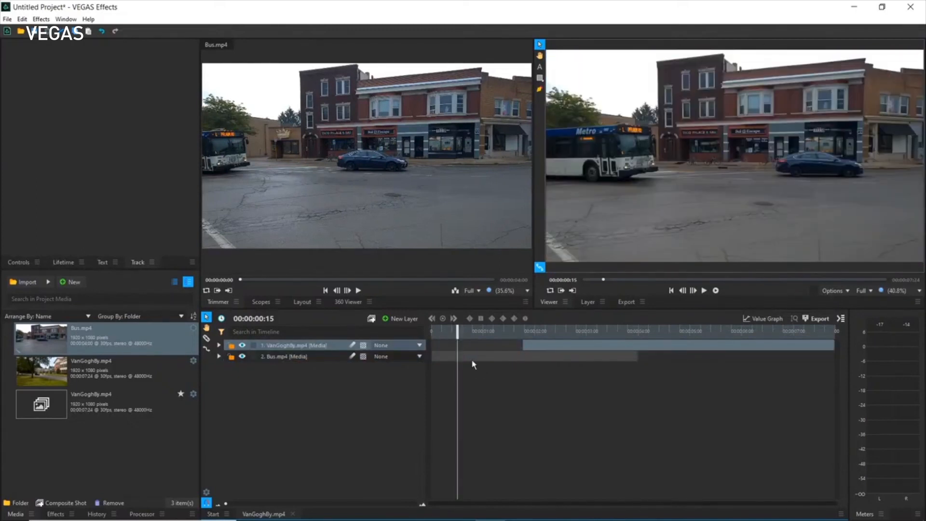
{"action": "left_click", "coordinate": [471, 355]}
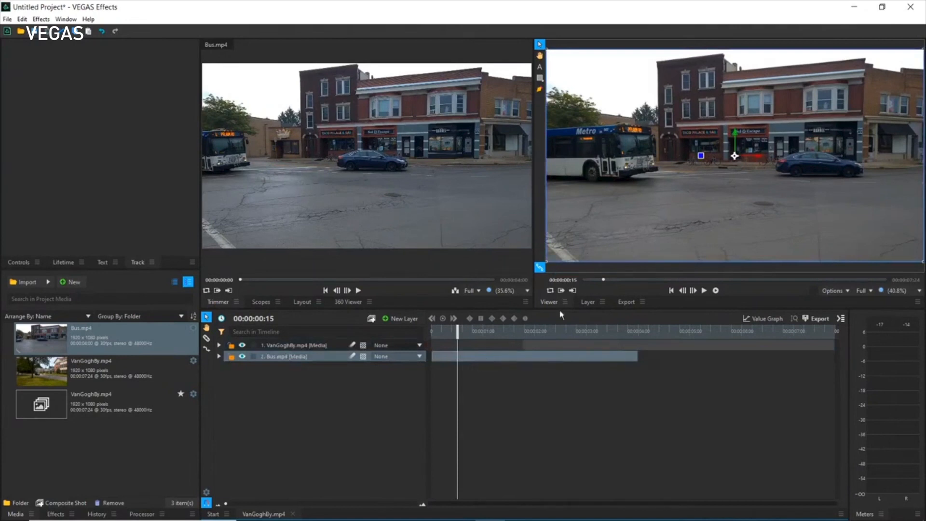
{"action": "left_click_drag", "start_coordinate": [543, 343], "coordinate": [447, 345]}
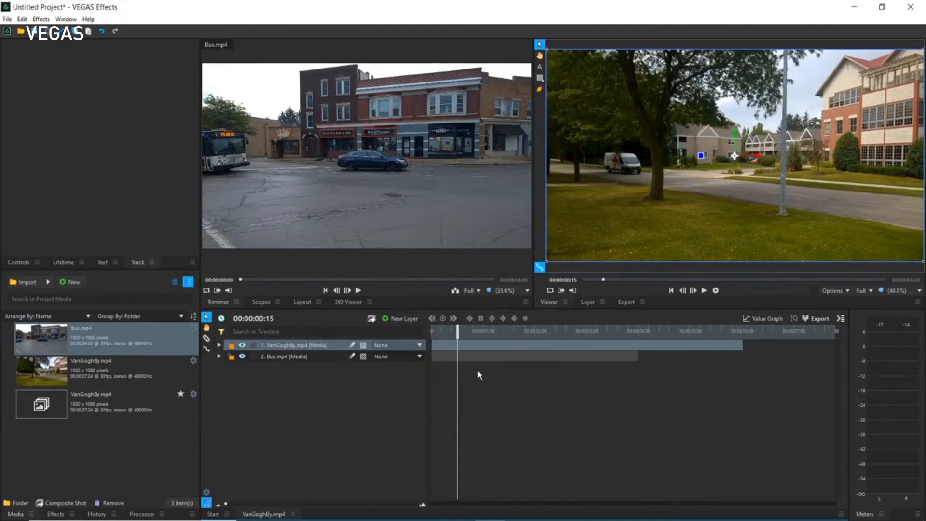
{"action": "left_click_drag", "start_coordinate": [742, 346], "coordinate": [723, 348]}
Remove the Bus.mp4 layer from the composite shot's timeline
{"action": "left_click", "coordinate": [283, 356]}
{"action": "right_click", "coordinate": [284, 357]}
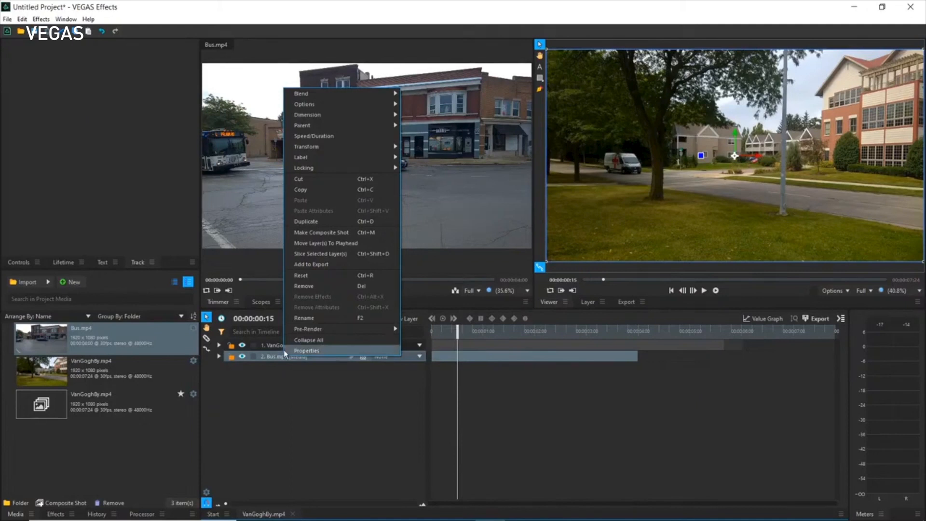
{"action": "left_click", "coordinate": [323, 285]}
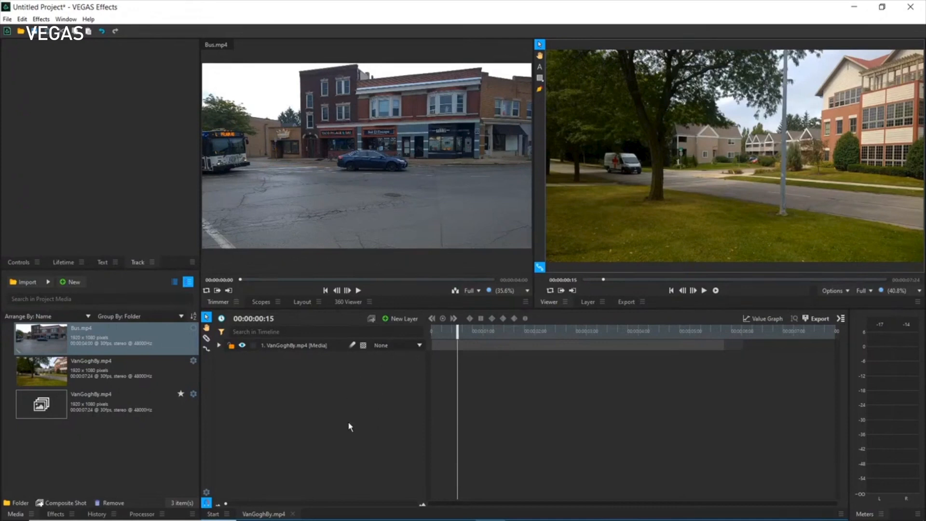
Apply the Cine Style effect from the Color Grading category to the VanGoghBy.mp4 layer
{"action": "left_click", "coordinate": [219, 346]}
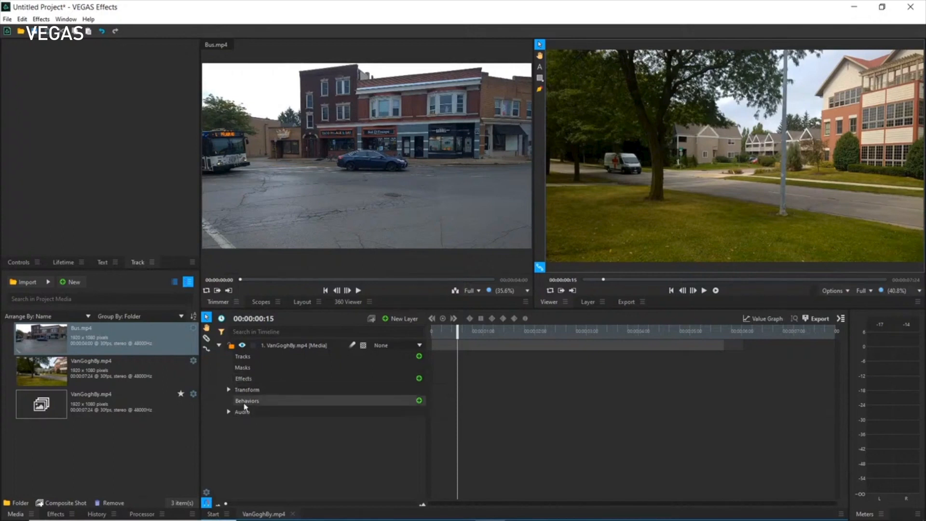
{"action": "left_click", "coordinate": [264, 378]}
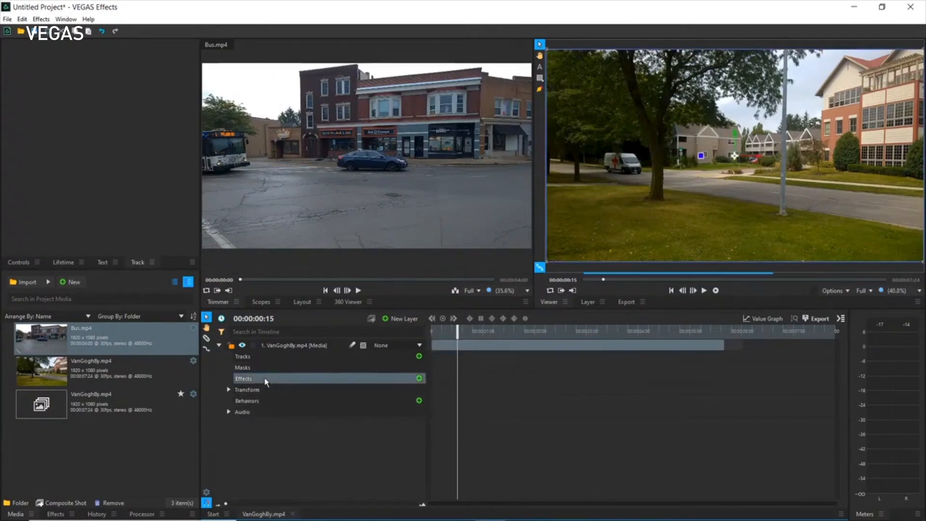
{"action": "left_click", "coordinate": [418, 379]}
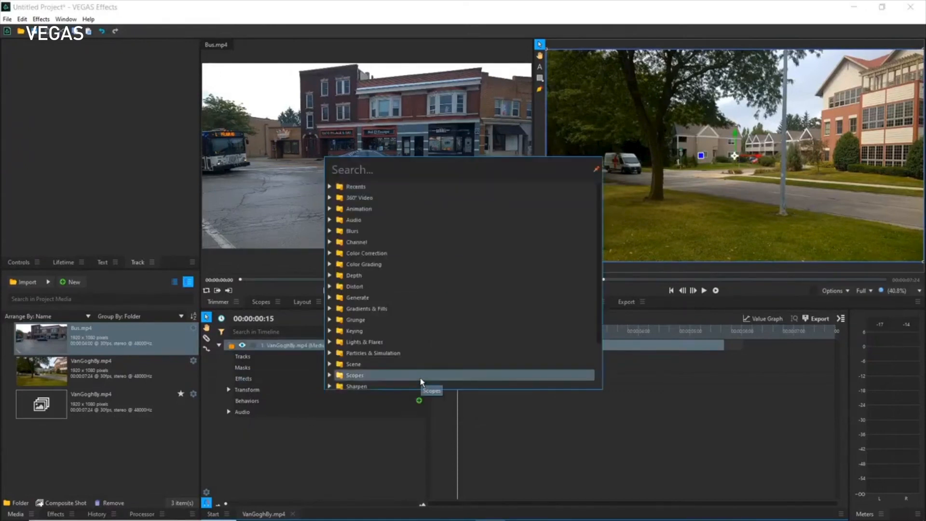
{"action": "left_click", "coordinate": [330, 265]}
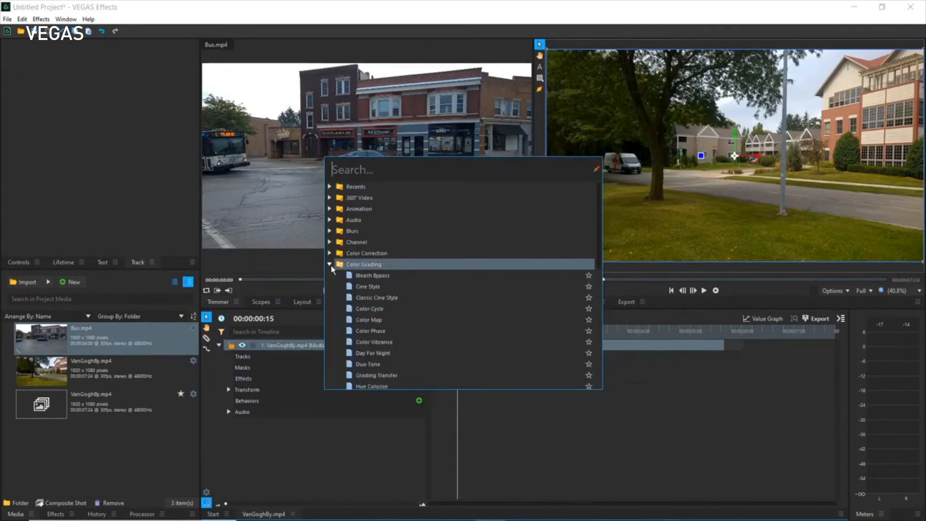
{"action": "left_click", "coordinate": [362, 288]}
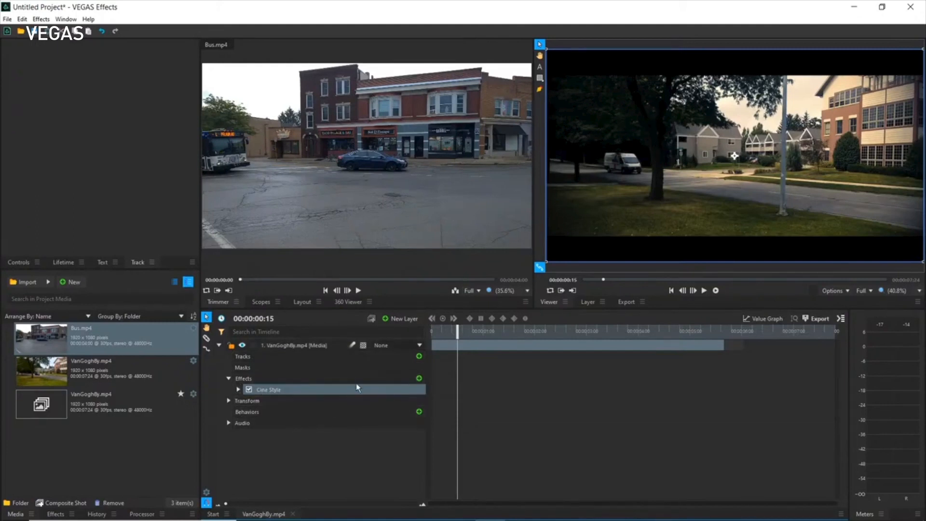
{"action": "left_click", "coordinate": [407, 319]}
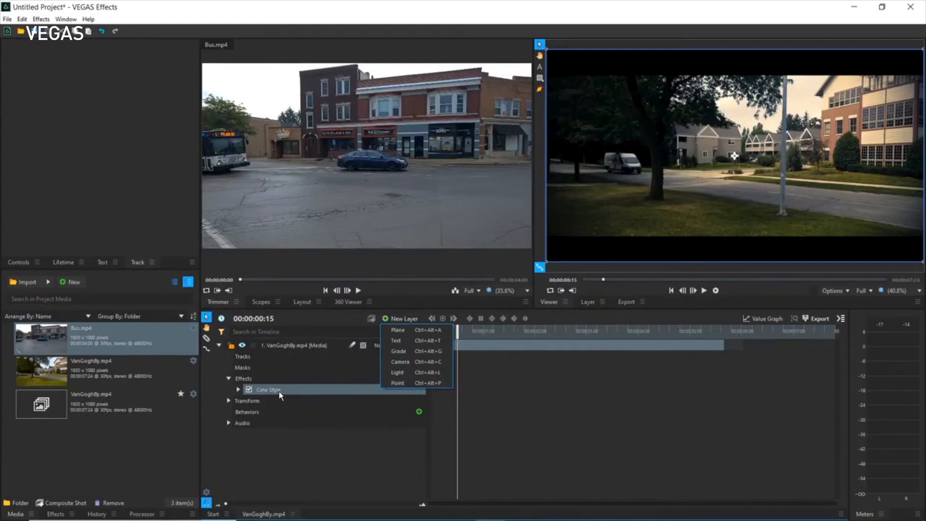
{"action": "left_click", "coordinate": [261, 386]}
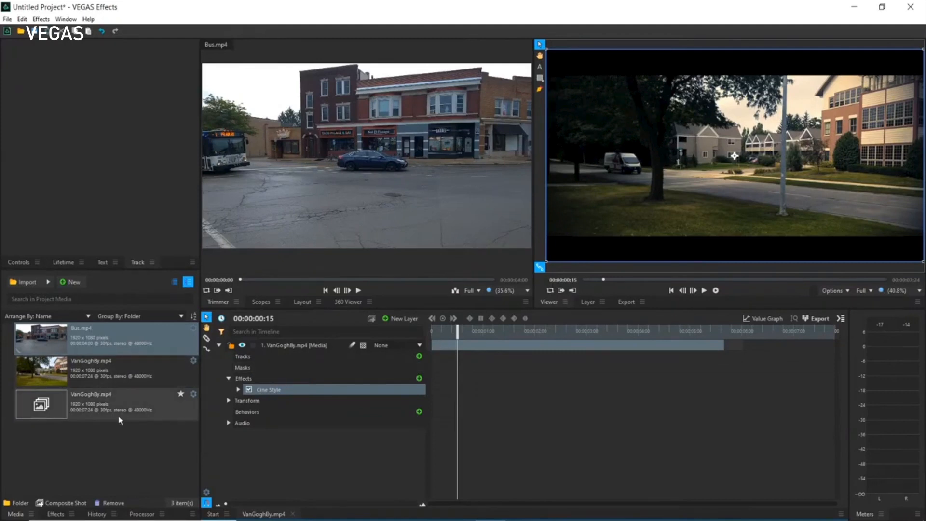
Show the effects library and the adjustable controls of the layer's Cine Style effect
{"action": "left_click", "coordinate": [56, 514]}
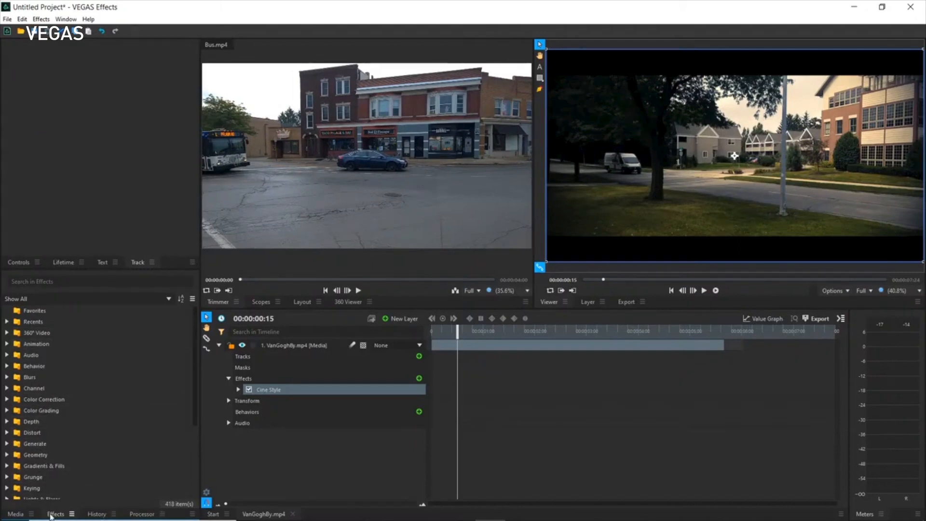
{"action": "left_click", "coordinate": [20, 262]}
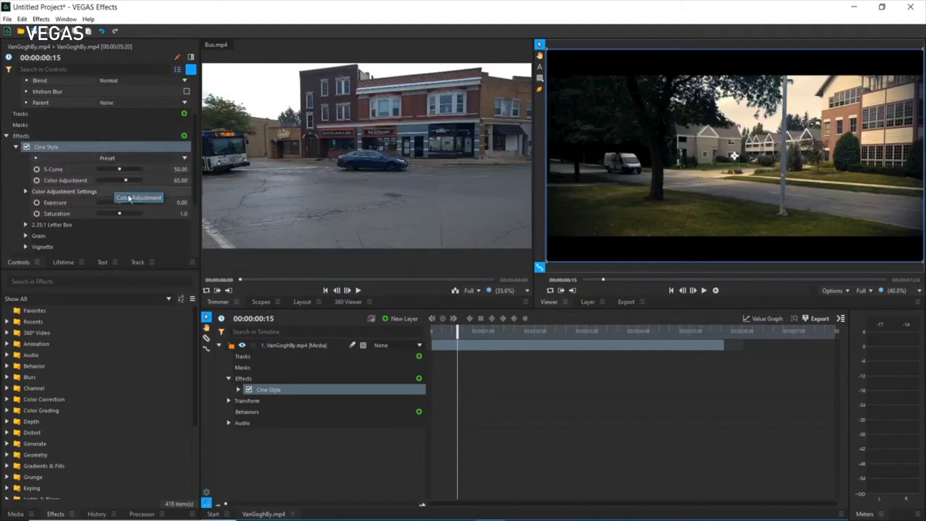
Set the Cine Style effect's S-Curve to 0, Color Adjustment to 62, Exposure to -0.07 and Saturation to 0
{"action": "left_click", "coordinate": [238, 390]}
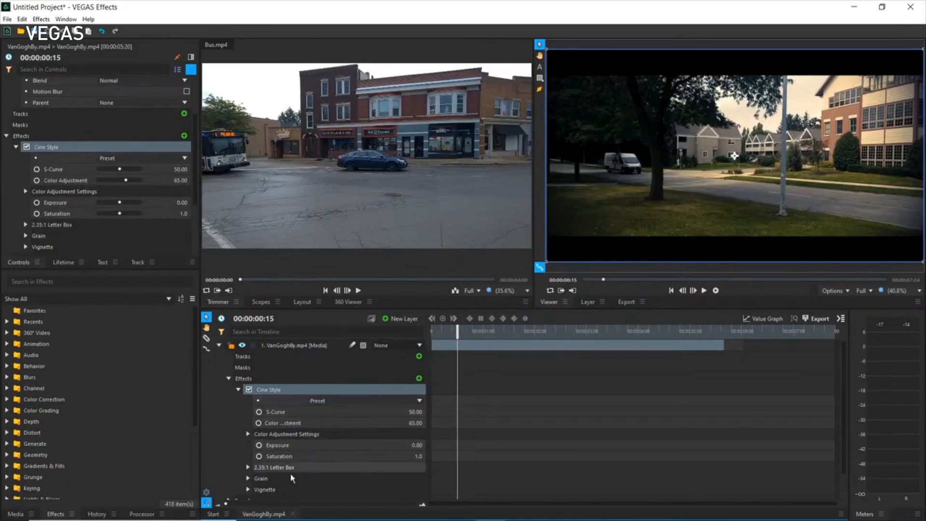
{"action": "left_click_drag", "start_coordinate": [417, 413], "coordinate": [394, 413]}
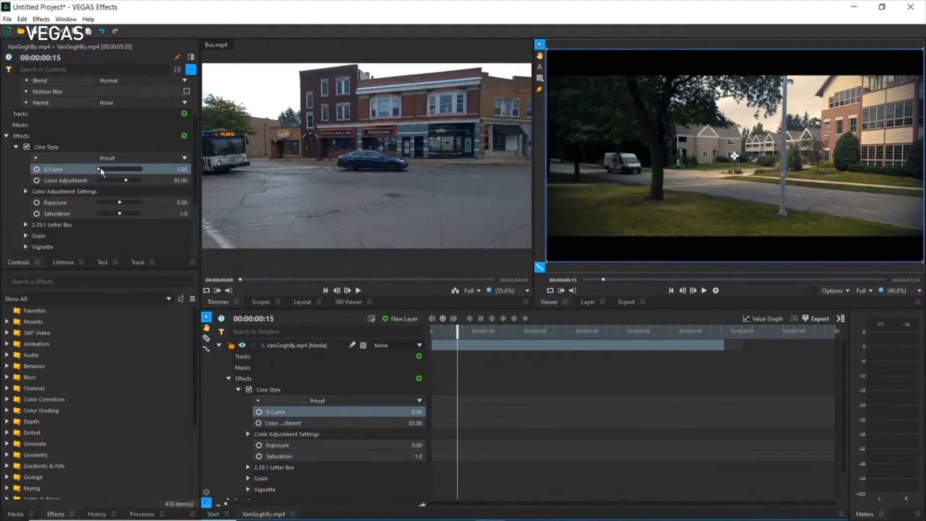
{"action": "mouse_move", "coordinate": [99, 172]}
{"action": "left_mouse_down"}
{"action": "mouse_move", "coordinate": [110, 167]}
{"action": "mouse_move", "coordinate": [84, 163]}
{"action": "mouse_move", "coordinate": [109, 165]}
{"action": "mouse_move", "coordinate": [97, 173]}
{"action": "left_mouse_up"}
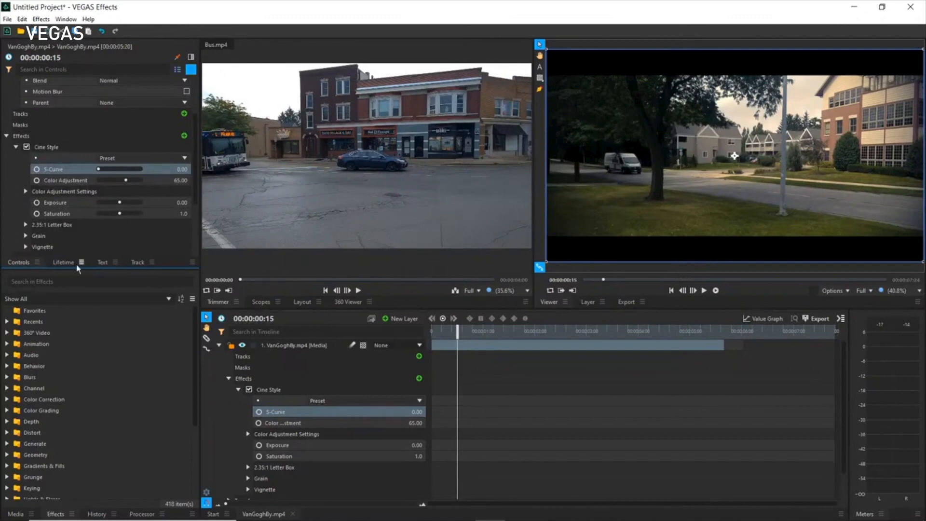
{"action": "left_click", "coordinate": [61, 261]}
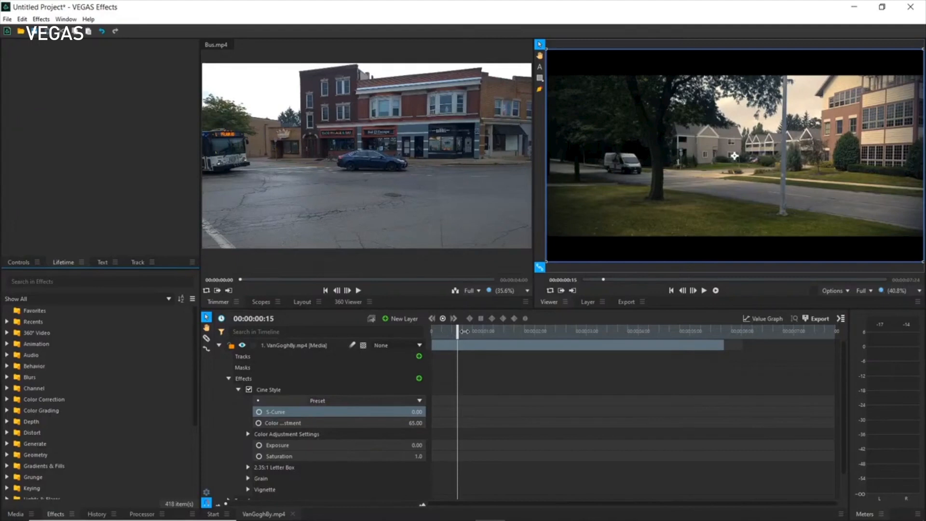
{"action": "left_click_drag", "start_coordinate": [460, 333], "coordinate": [443, 338]}
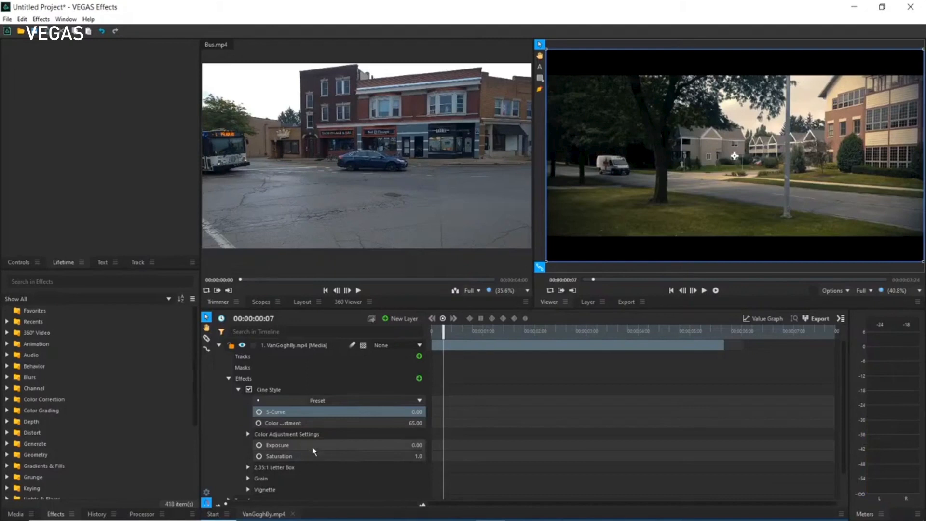
{"action": "left_click_drag", "start_coordinate": [415, 423], "coordinate": [410, 456]}
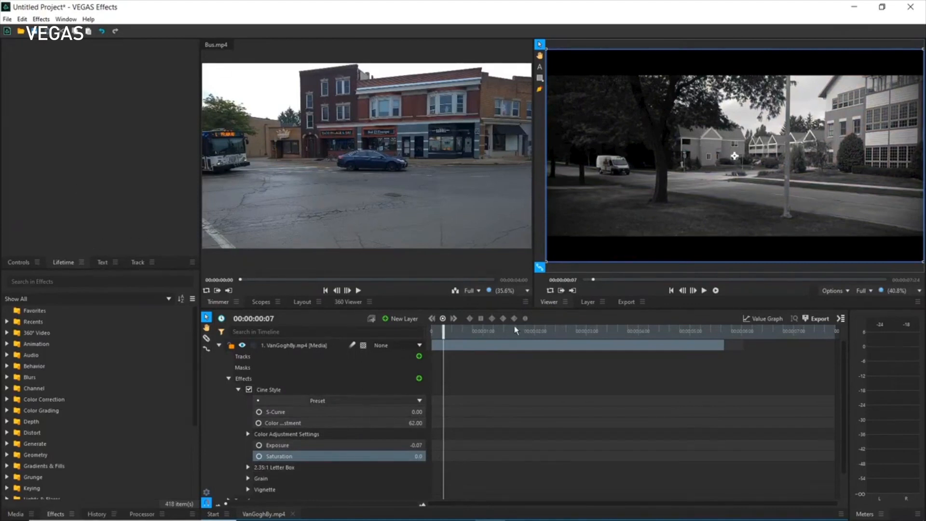
Keyframe the Cine Style Saturation at 0.0 on 00:00:00:02 and at 2.0 on 00:00:05:13
{"action": "left_click", "coordinate": [435, 332]}
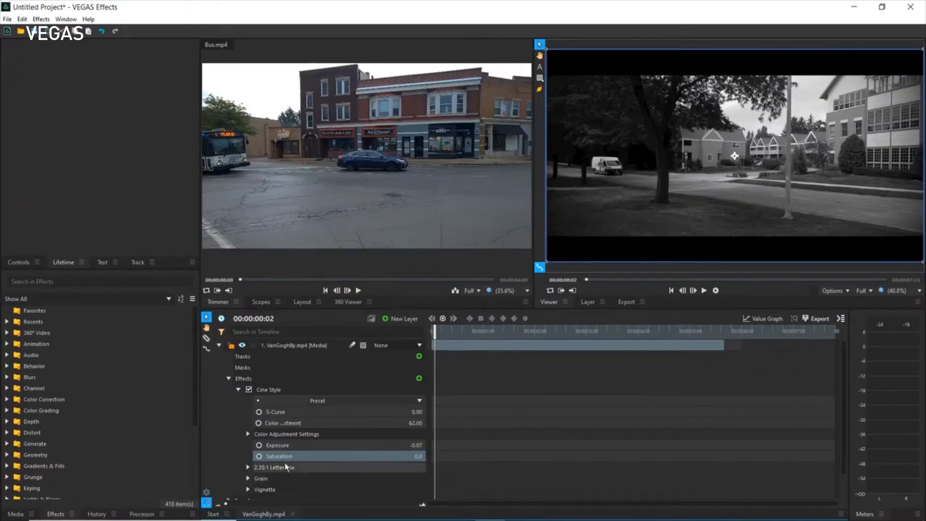
{"action": "left_click", "coordinate": [259, 456]}
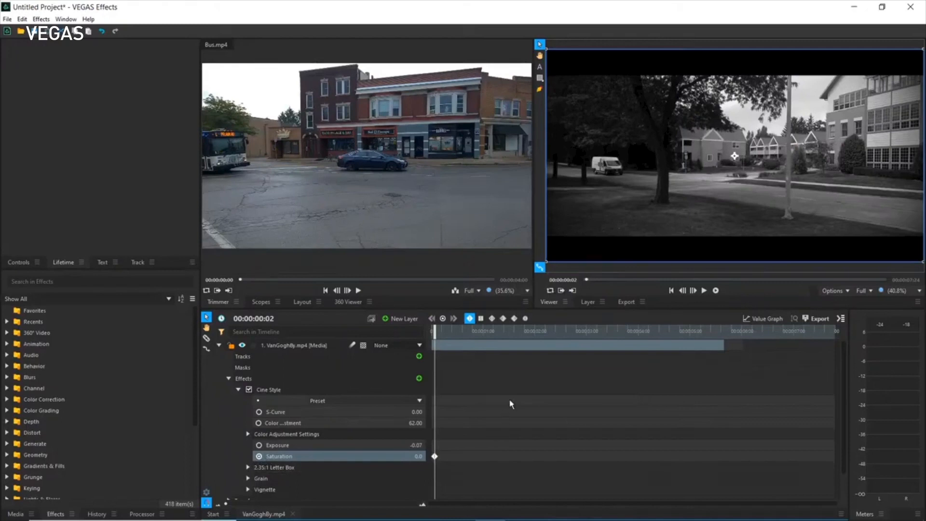
{"action": "mouse_move", "coordinate": [434, 456]}
{"action": "left_click", "coordinate": [712, 329]}
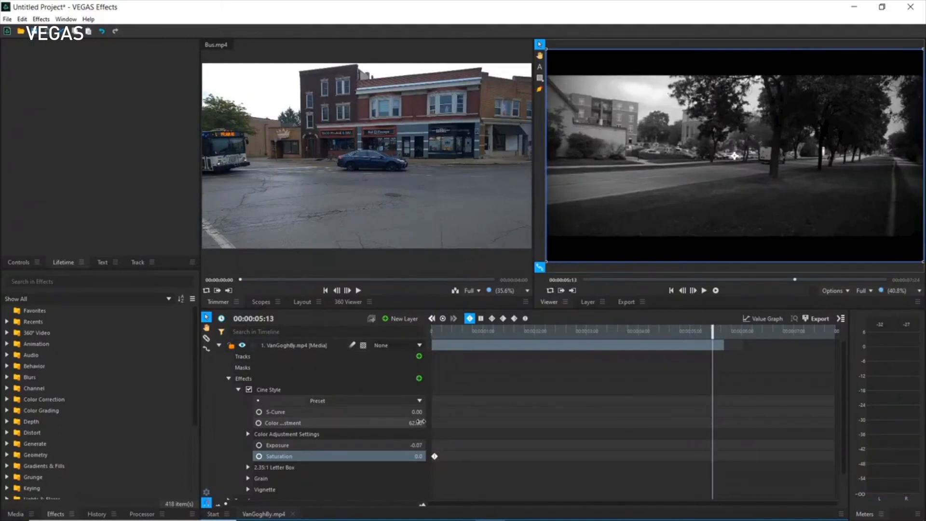
{"action": "left_click_drag", "start_coordinate": [419, 456], "coordinate": [434, 456]}
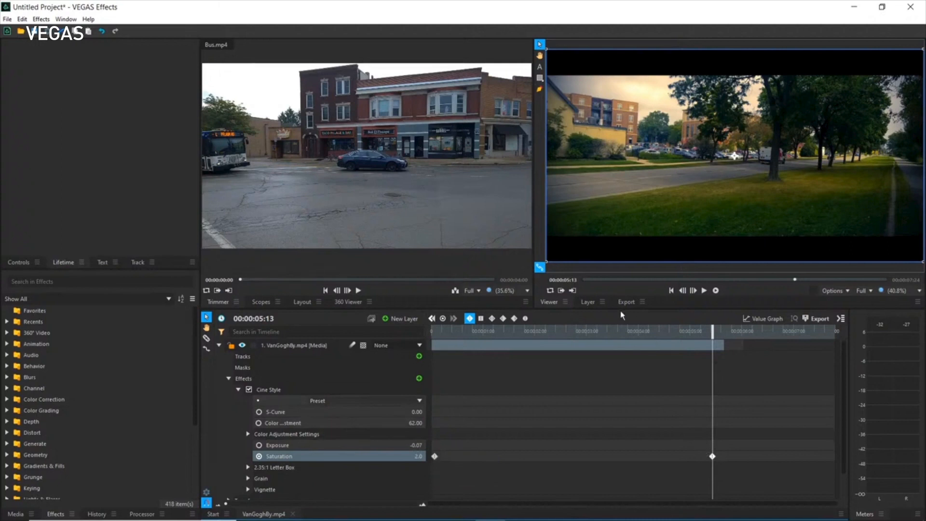
Play the composite from near its start to preview the saturation animation, and return the playhead to 00:00:00:00
{"action": "left_click", "coordinate": [438, 332]}
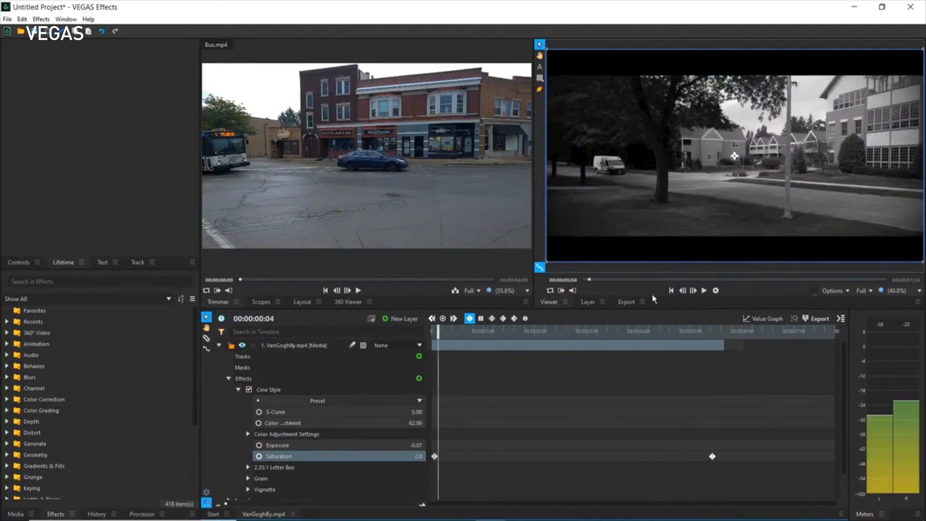
{"action": "left_click", "coordinate": [704, 290]}
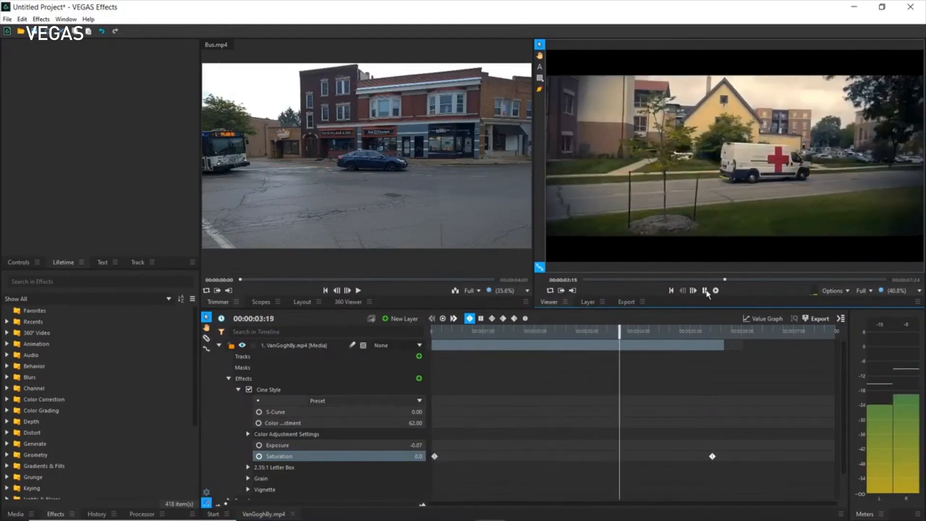
{"action": "left_click", "coordinate": [705, 291]}
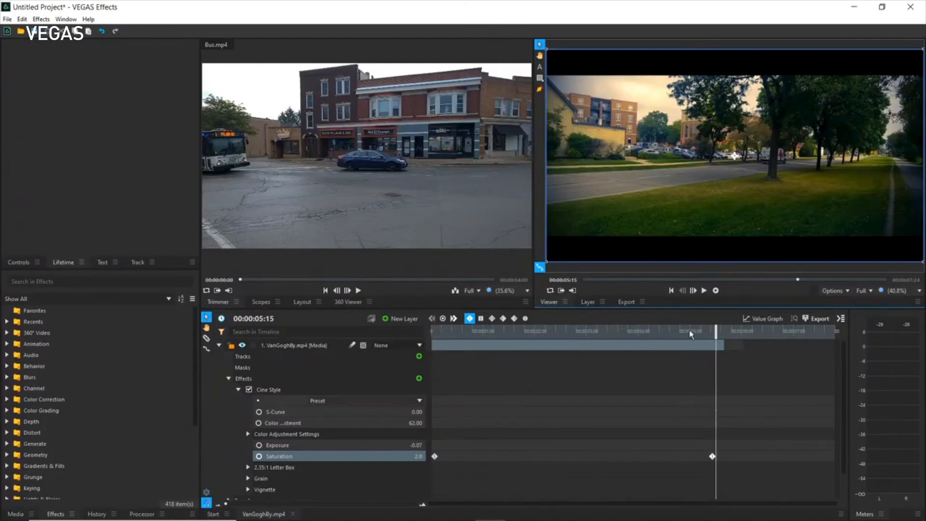
{"action": "left_click", "coordinate": [671, 291]}
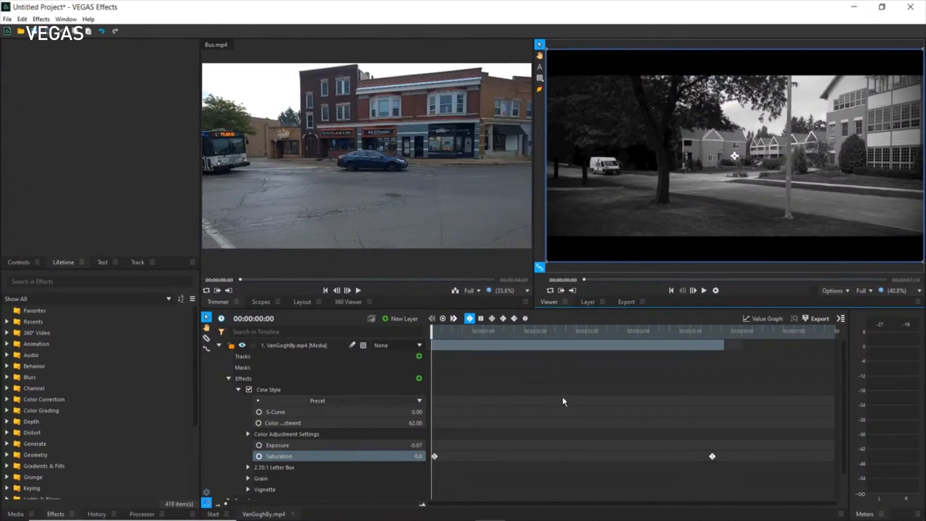
Collapse the VanGoghBy.mp4 layer and add a text layer reading "Here is my text"
{"action": "left_click", "coordinate": [229, 379]}
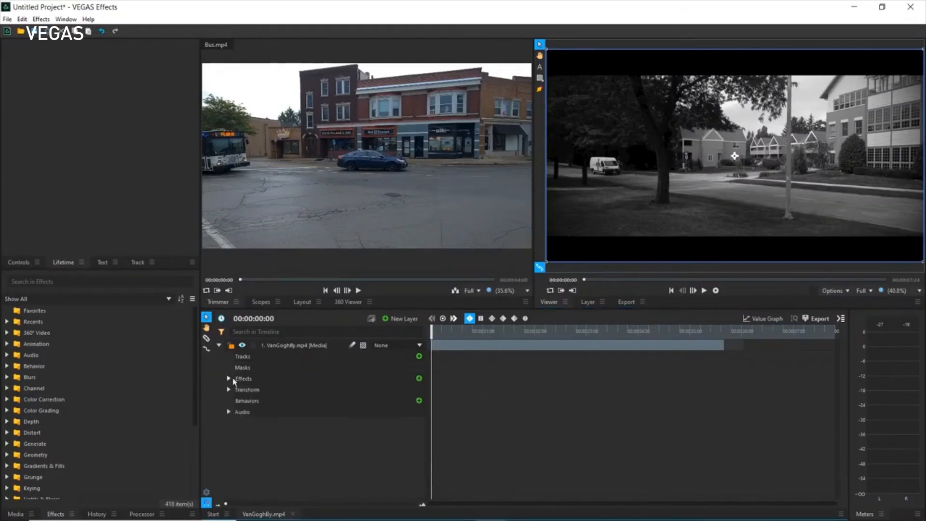
{"action": "left_click", "coordinate": [219, 345]}
{"action": "left_click", "coordinate": [402, 319]}
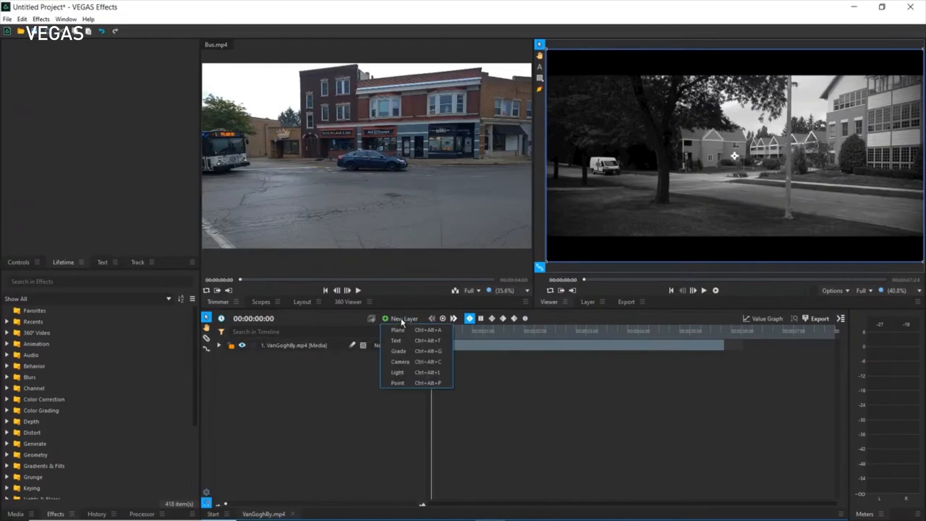
{"action": "left_click", "coordinate": [404, 340]}
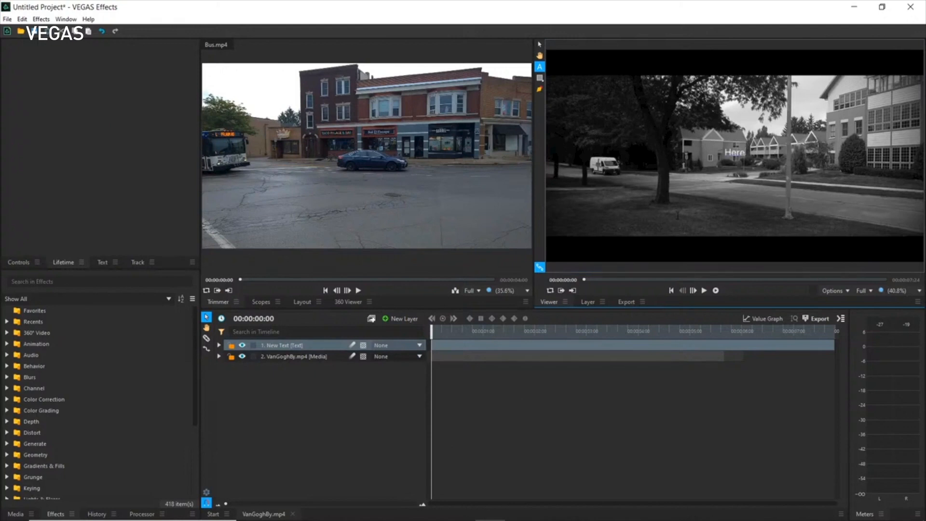
{"action": "type", "text": "s my test"}
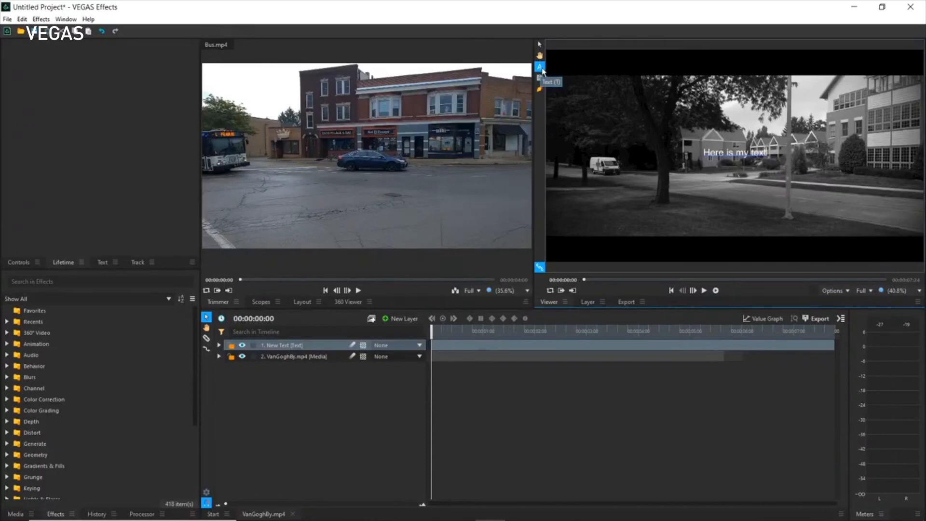
Move the text to the upper-left area of the video frame, at a position of about -611, 245
{"action": "left_click", "coordinate": [540, 44]}
{"action": "left_click_drag", "start_coordinate": [709, 146], "coordinate": [595, 107]}
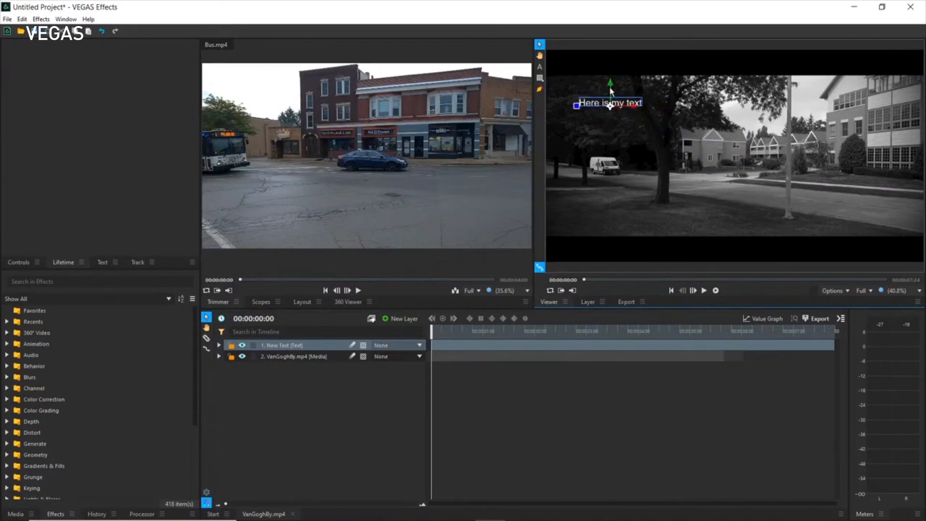
{"action": "left_click", "coordinate": [609, 88]}
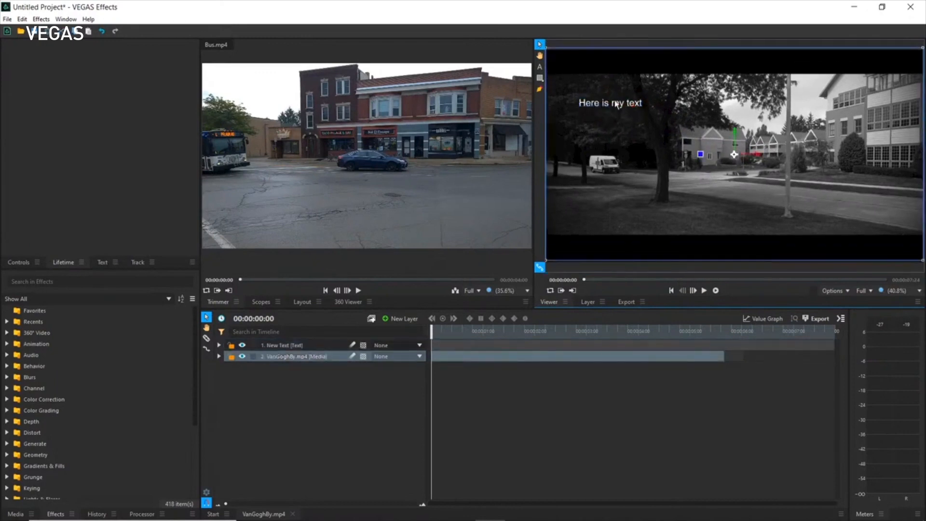
{"action": "left_click", "coordinate": [606, 103]}
{"action": "left_click", "coordinate": [609, 79]}
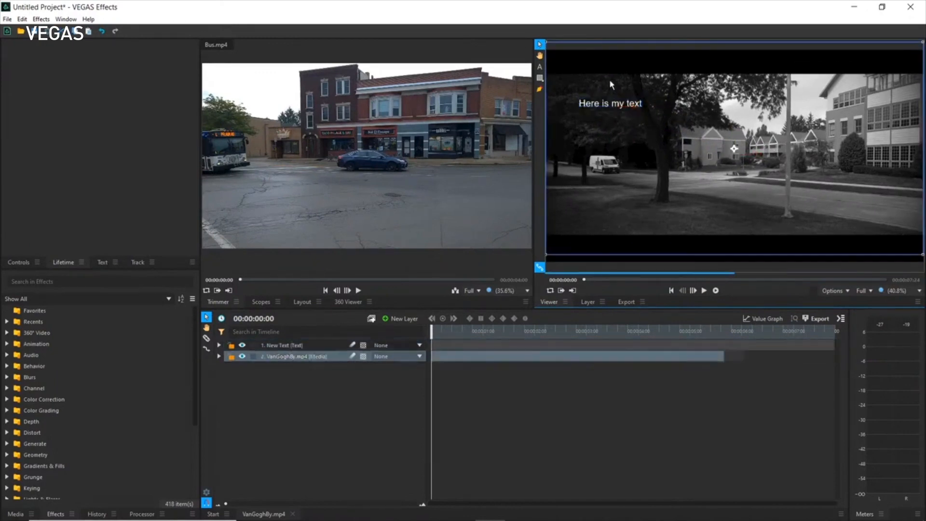
{"action": "left_click", "coordinate": [612, 104]}
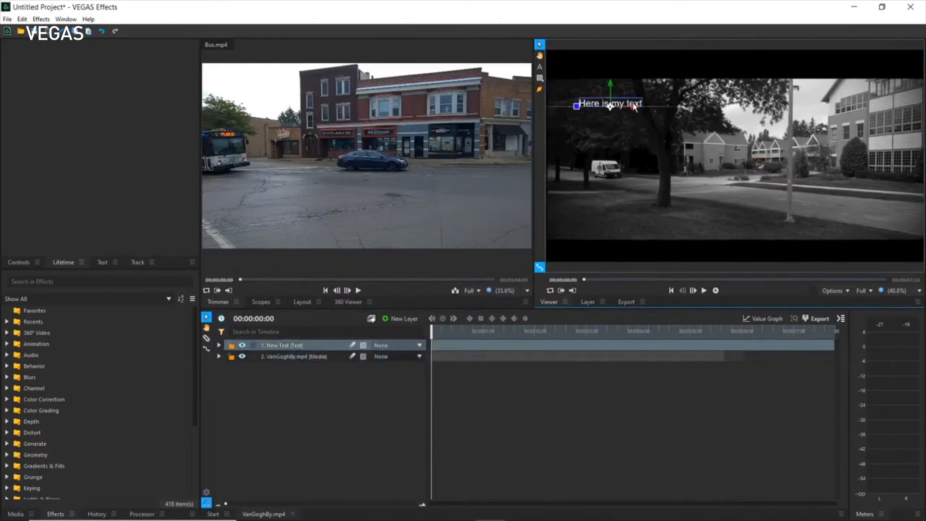
{"action": "mouse_move", "coordinate": [636, 110]}
{"action": "left_mouse_down"}
{"action": "mouse_move", "coordinate": [696, 107]}
{"action": "mouse_move", "coordinate": [623, 107]}
{"action": "mouse_move", "coordinate": [642, 106]}
{"action": "left_mouse_up"}
{"action": "left_click_drag", "start_coordinate": [584, 107], "coordinate": [613, 112]}
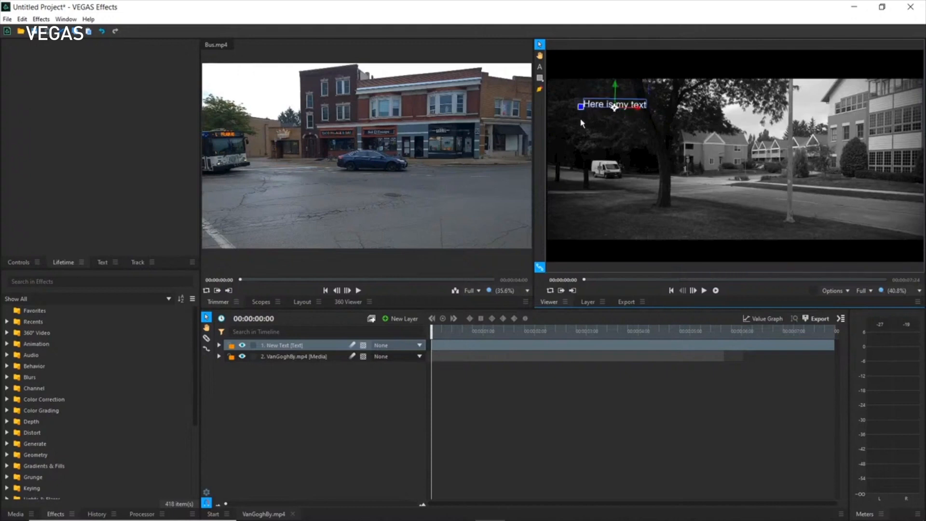
Examine the text formatting options and the text layer's Transform and Material properties
{"action": "left_click", "coordinate": [103, 262]}
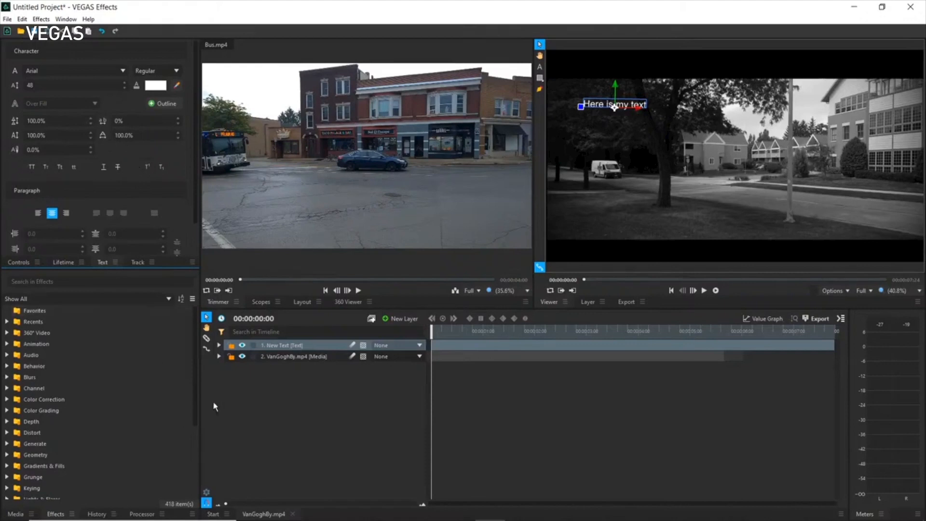
{"action": "left_click", "coordinate": [219, 345]}
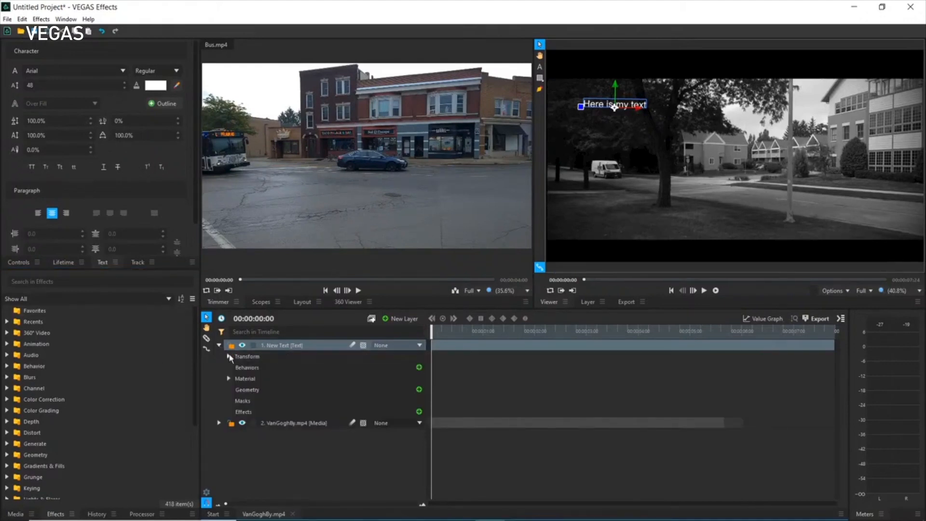
{"action": "left_click", "coordinate": [229, 356]}
{"action": "left_click", "coordinate": [228, 358]}
{"action": "left_click", "coordinate": [229, 379]}
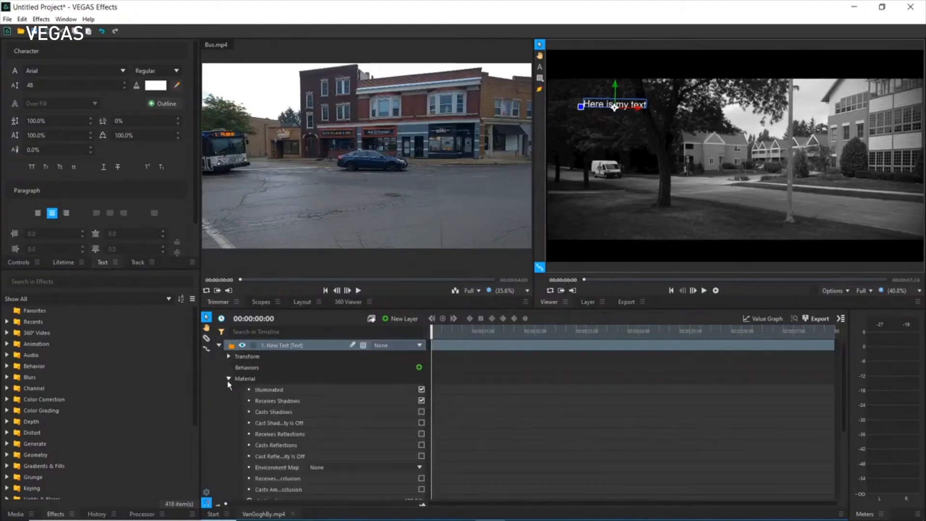
{"action": "left_click", "coordinate": [228, 379]}
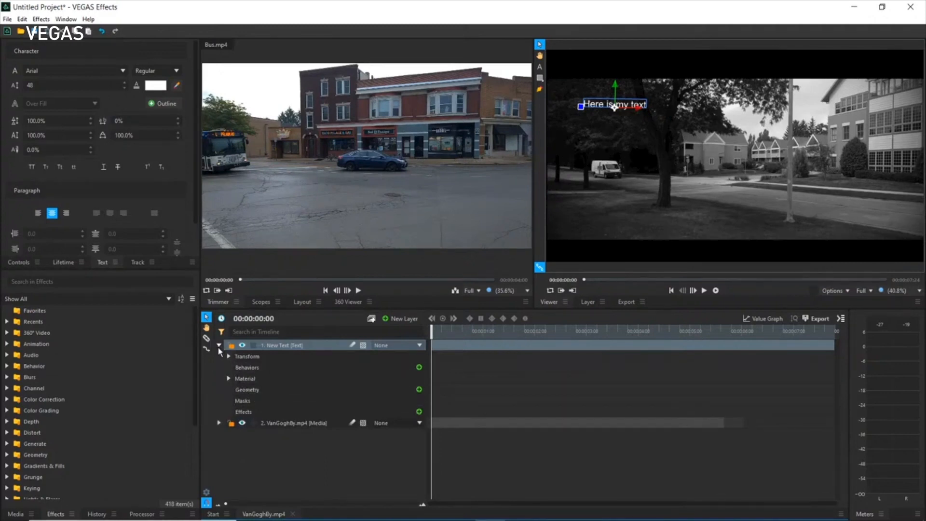
{"action": "left_click", "coordinate": [229, 357]}
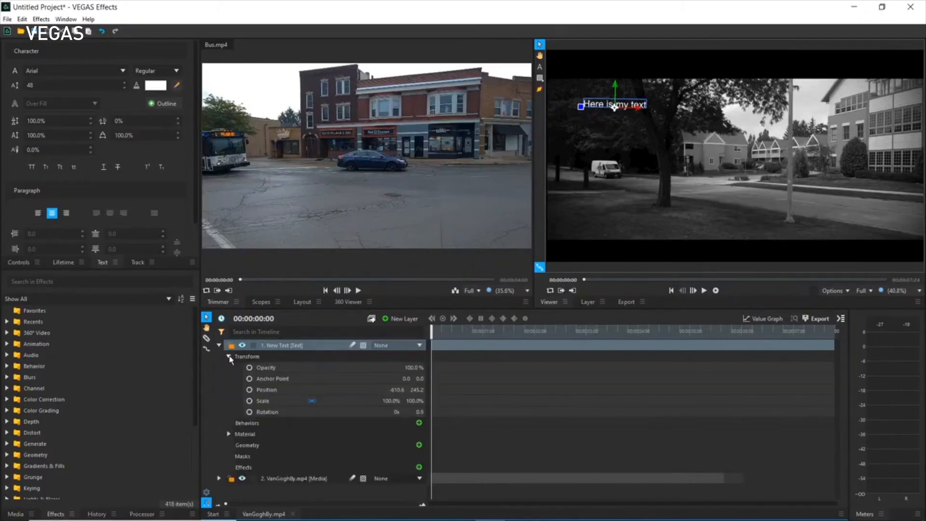
{"action": "left_click", "coordinate": [229, 357]}
{"action": "left_click", "coordinate": [219, 346]}
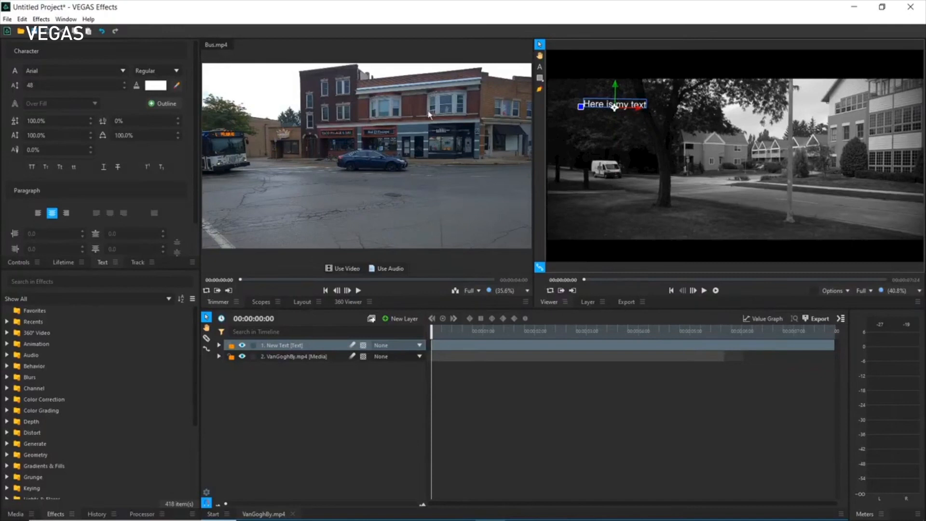
Format all of the text "Here is my text" in the Antonio font at size 72
{"action": "left_click", "coordinate": [540, 67]}
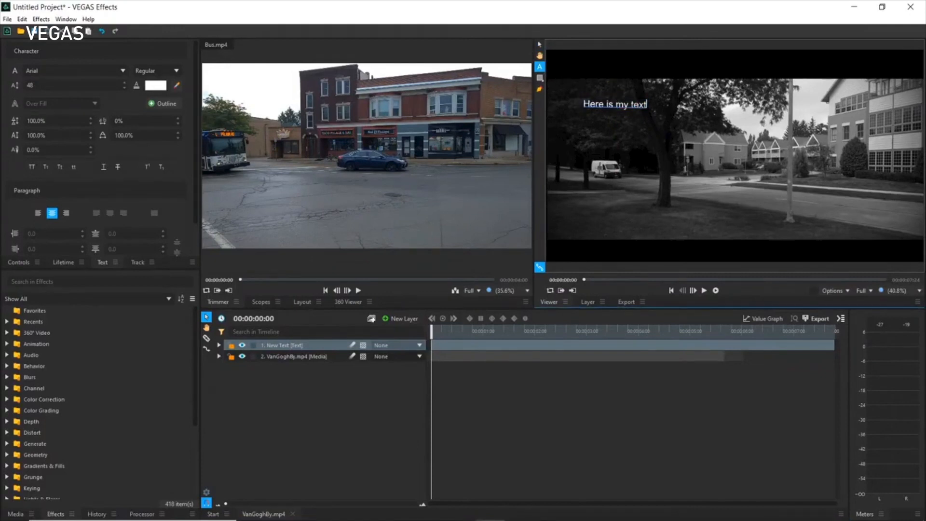
{"action": "left_click_drag", "start_coordinate": [582, 104], "coordinate": [647, 104]}
{"action": "left_click", "coordinate": [123, 71]}
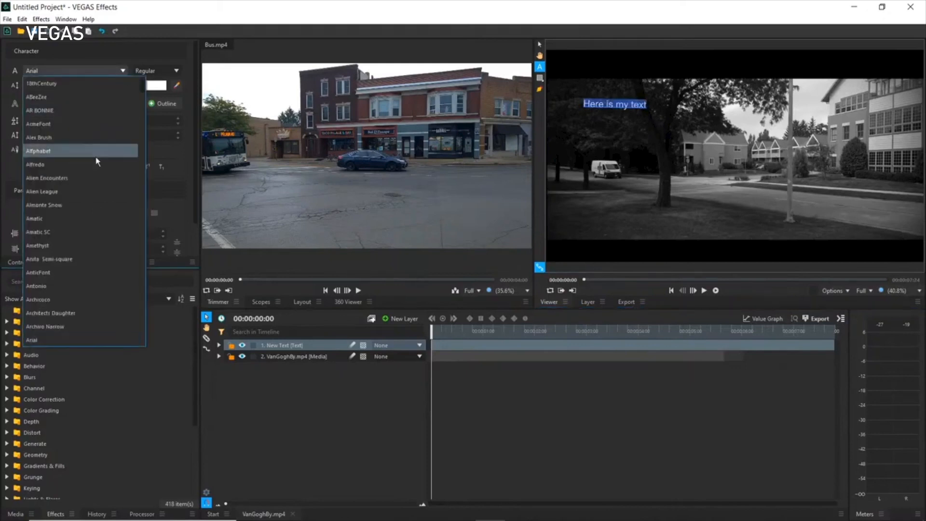
{"action": "left_click", "coordinate": [60, 288]}
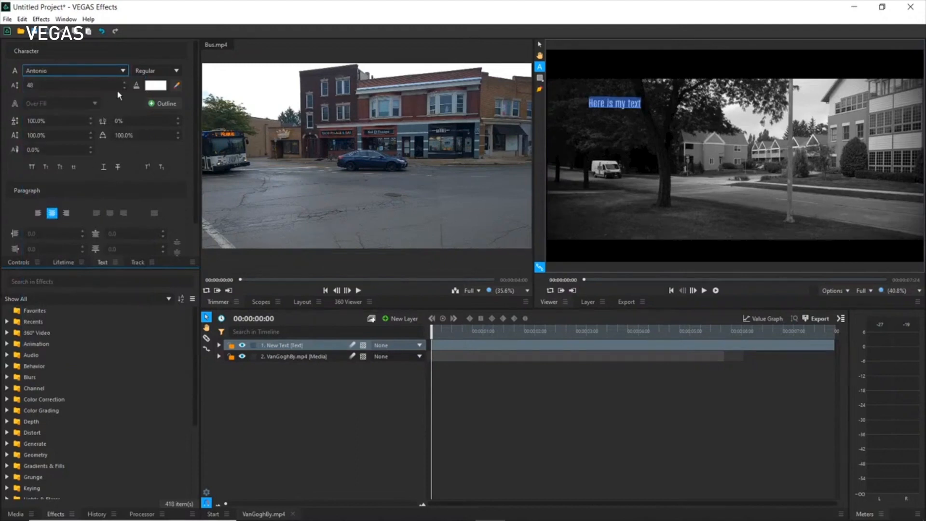
{"action": "left_click", "coordinate": [100, 86]}
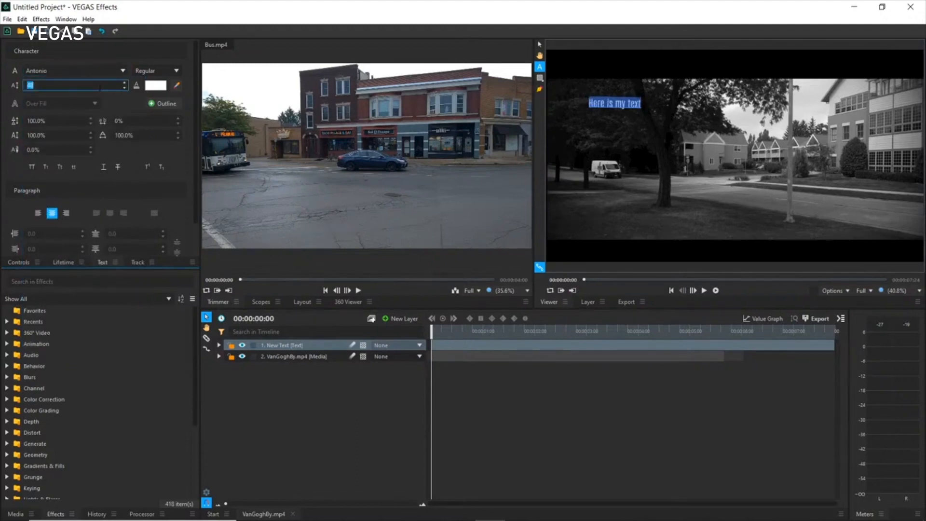
{"action": "type", "text": "72"}
{"action": "key", "text": "Return"}
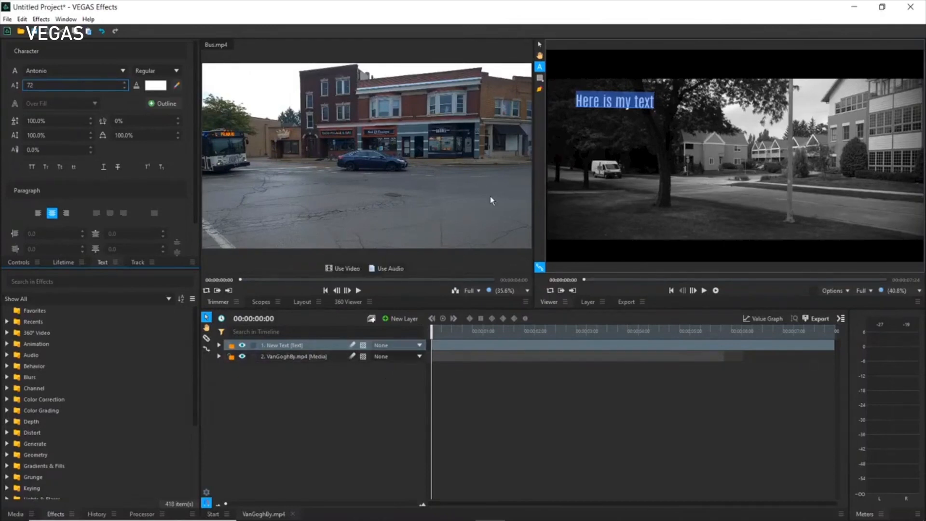
{"action": "left_click", "coordinate": [539, 44]}
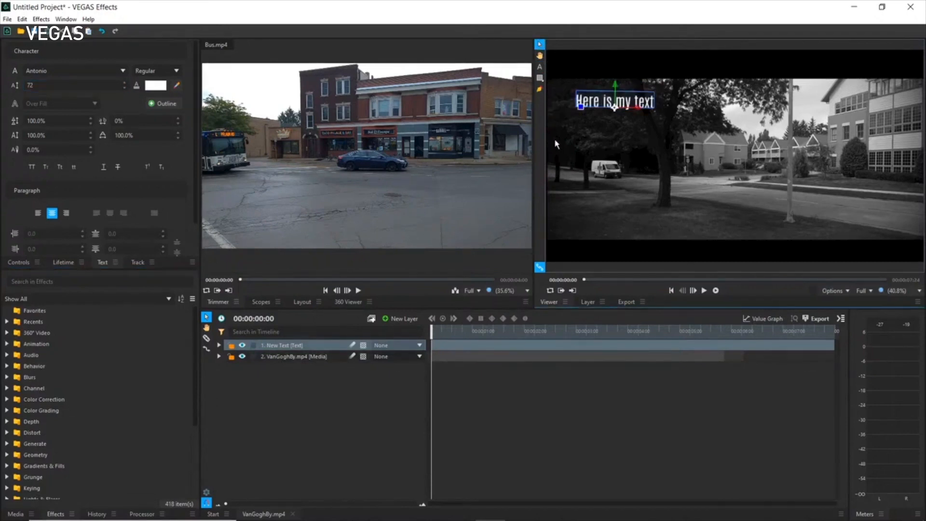
Add Bus.mp4 from the project media as the bottom layer of the timeline
{"action": "left_click", "coordinate": [15, 514]}
{"action": "mouse_move", "coordinate": [51, 340]}
{"action": "left_mouse_down"}
{"action": "mouse_move", "coordinate": [496, 395]}
{"action": "mouse_move", "coordinate": [437, 389]}
{"action": "left_mouse_up"}
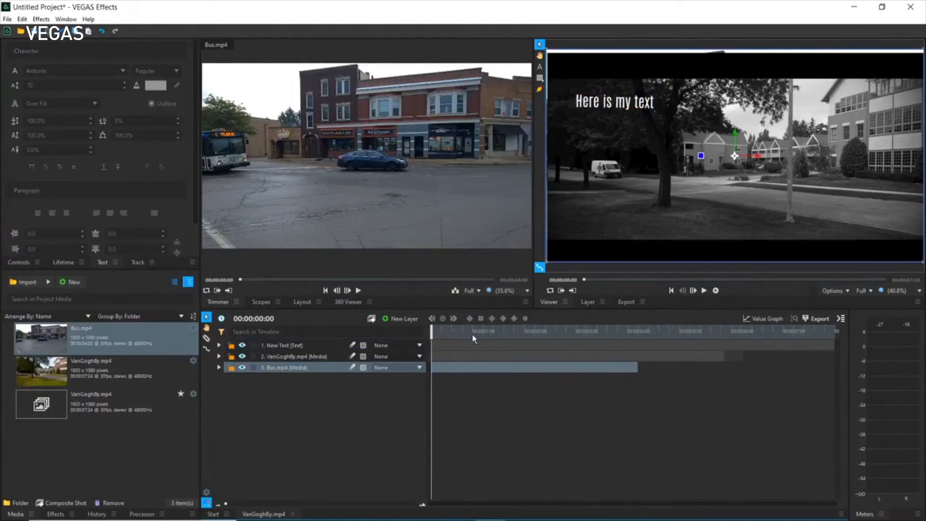
Draw a rectangular mask on the text layer over the shrubs and road beyond the lamp post, and collapse the layer
{"action": "left_click", "coordinate": [472, 348]}
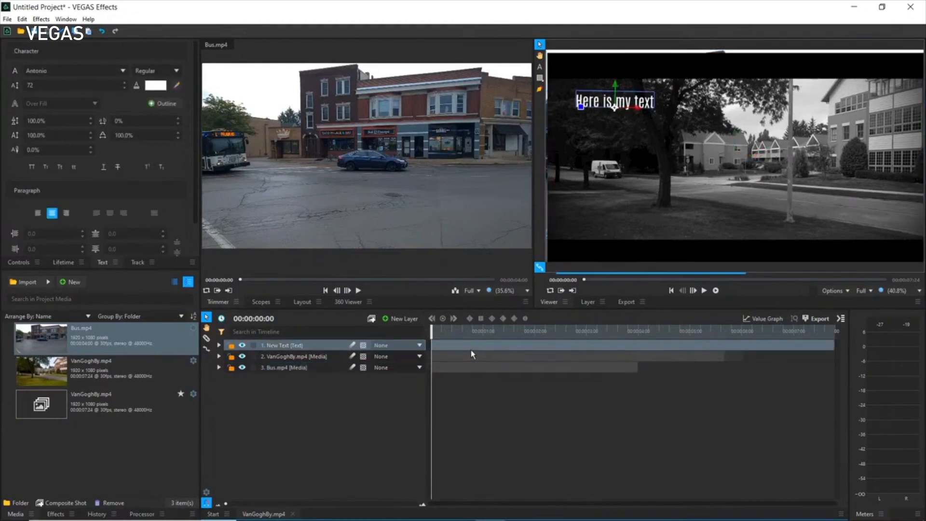
{"action": "left_click", "coordinate": [540, 78]}
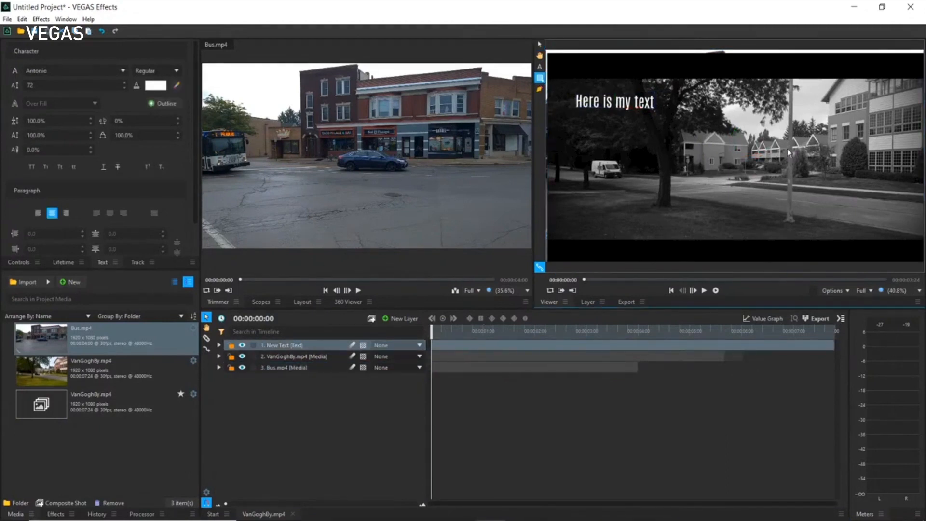
{"action": "mouse_move", "coordinate": [798, 130]}
{"action": "left_mouse_down"}
{"action": "mouse_move", "coordinate": [863, 193]}
{"action": "mouse_move", "coordinate": [882, 197]}
{"action": "mouse_move", "coordinate": [900, 227]}
{"action": "left_mouse_up"}
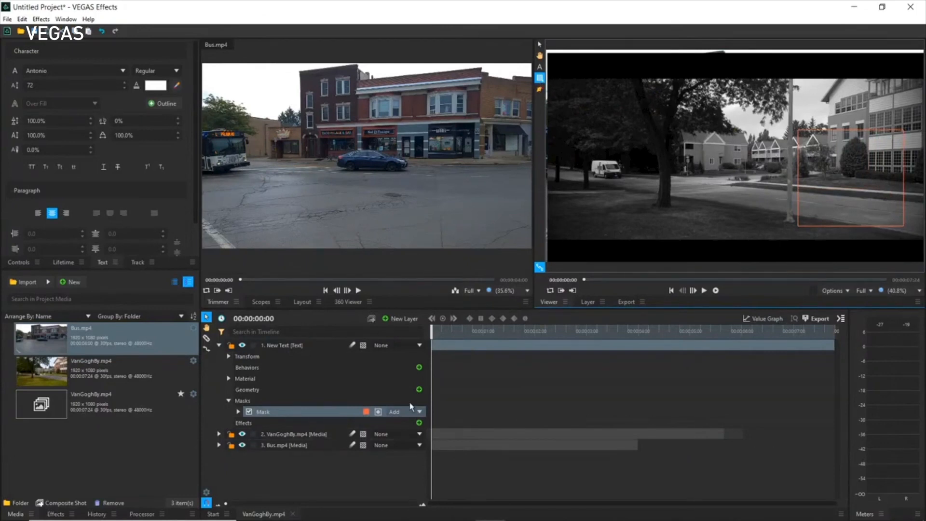
{"action": "left_click", "coordinate": [458, 343]}
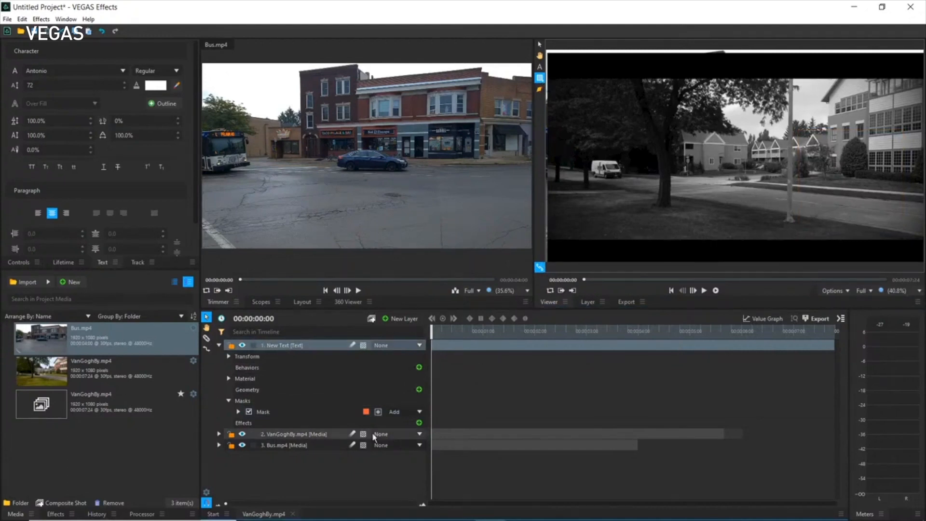
{"action": "left_click", "coordinate": [219, 345]}
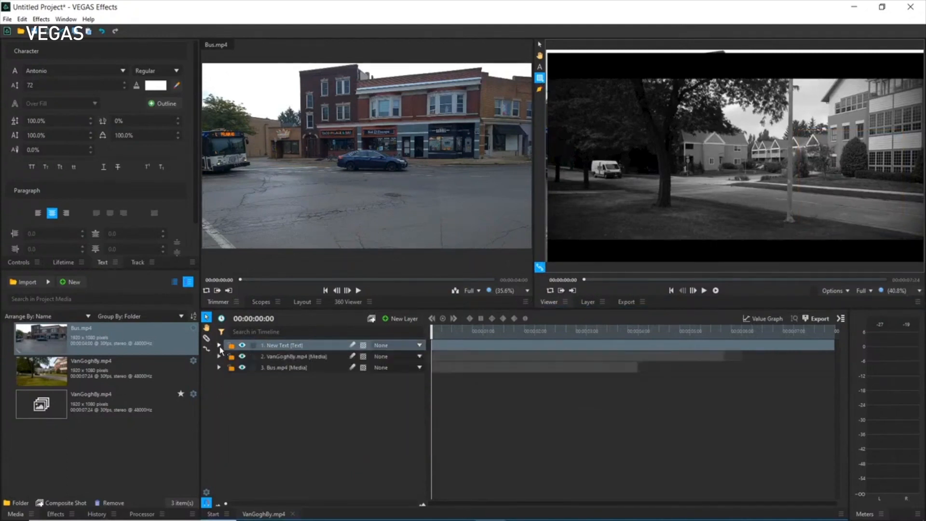
Remove the Bus.mp4 layer and add Bus.mp4 again as the top layer, starting about half a second into the timeline
{"action": "left_click", "coordinate": [273, 369]}
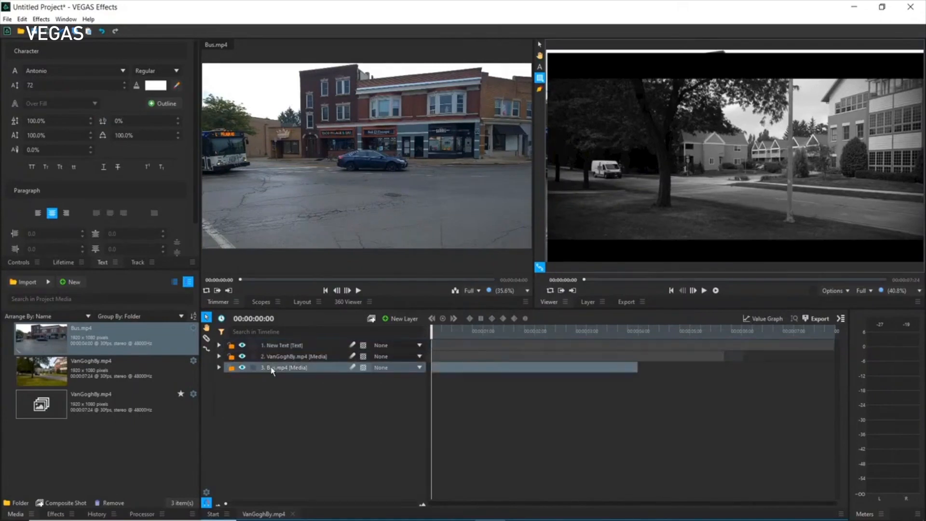
{"action": "right_click", "coordinate": [273, 368]}
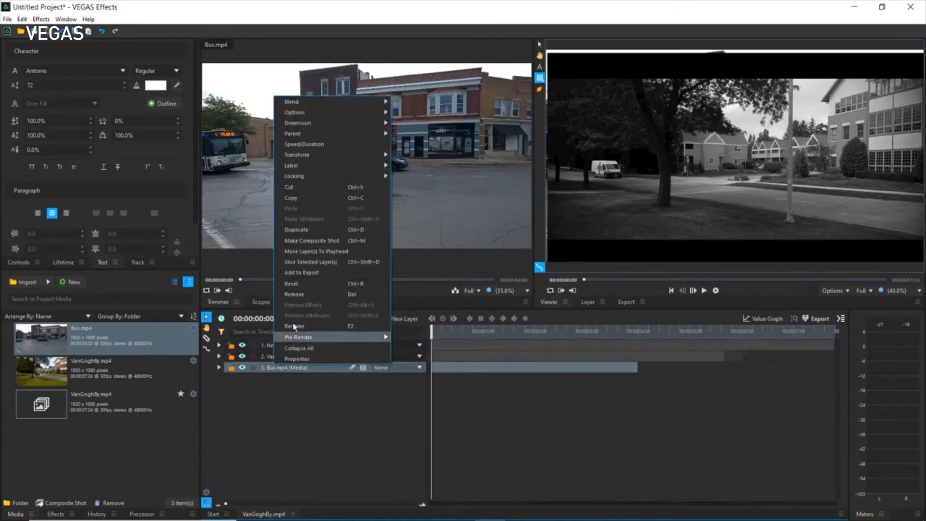
{"action": "left_click", "coordinate": [300, 294]}
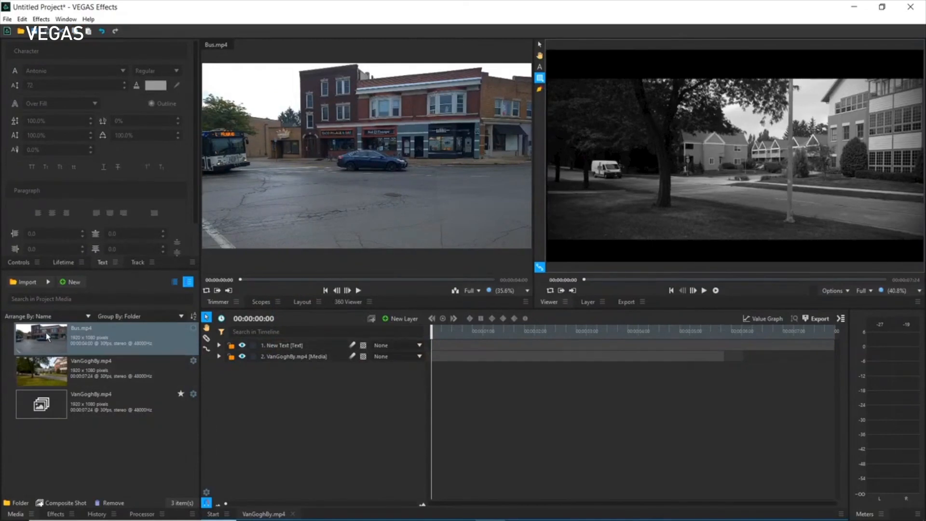
{"action": "left_click_drag", "start_coordinate": [346, 338], "coordinate": [458, 346]}
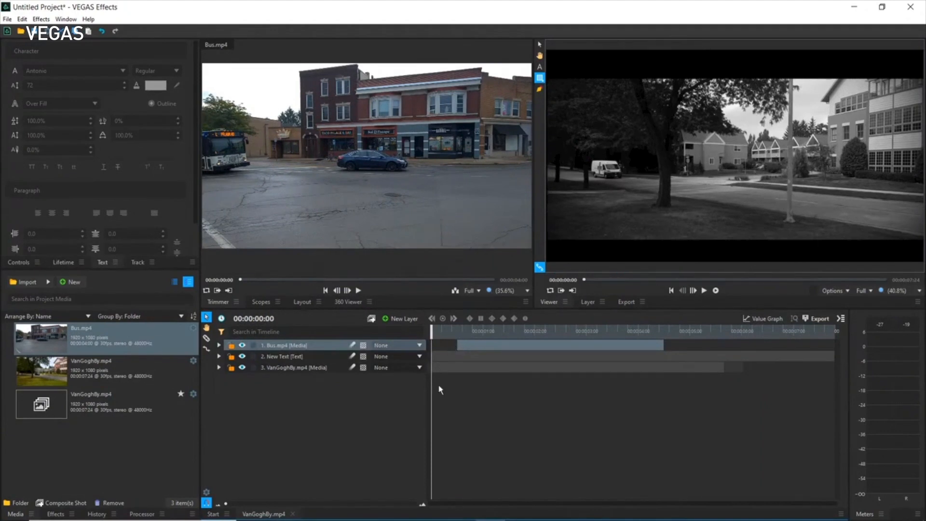
Preview the Bus.mp4 layer over the shot, move it to the bottom of the layer stack and shift its clip earlier
{"action": "left_click", "coordinate": [466, 331]}
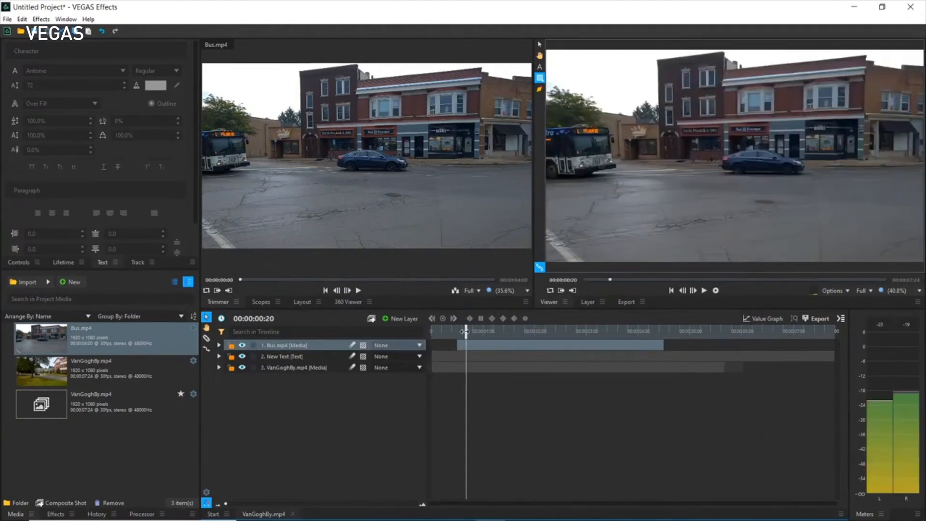
{"action": "left_click_drag", "start_coordinate": [465, 331], "coordinate": [437, 330]}
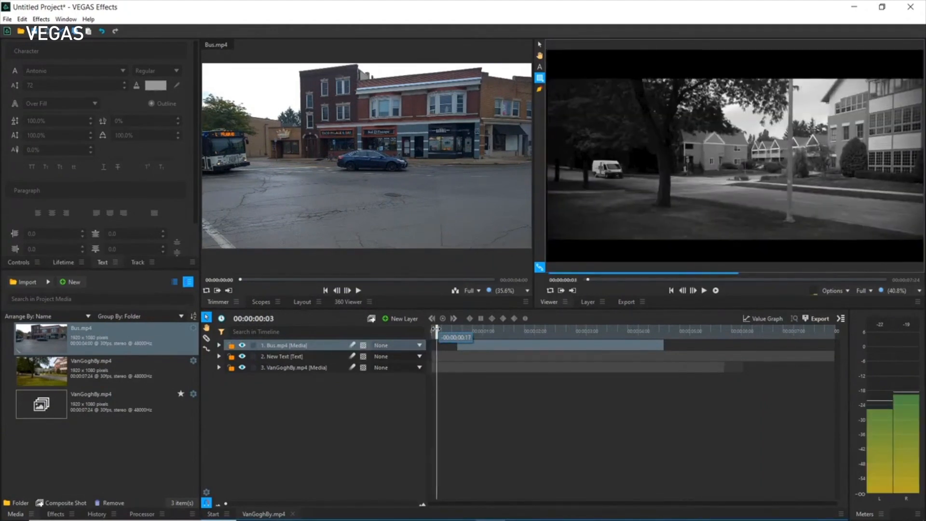
{"action": "left_click_drag", "start_coordinate": [322, 347], "coordinate": [328, 383]}
{"action": "left_click_drag", "start_coordinate": [503, 375], "coordinate": [458, 371]}
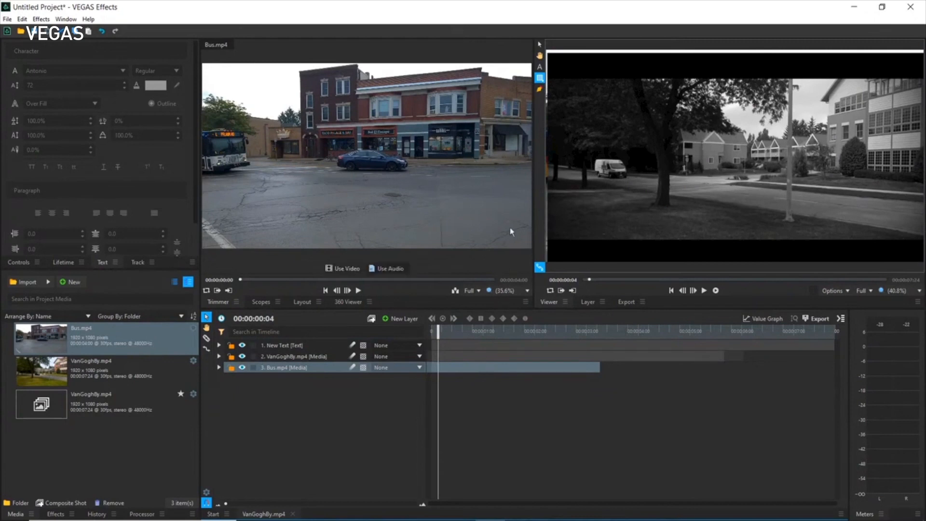
Draw a rectangular mask on the Bus.mp4 layer around the tree trunk beside the van, and shift its clip slightly later
{"action": "left_click_drag", "start_coordinate": [610, 113], "coordinate": [690, 187]}
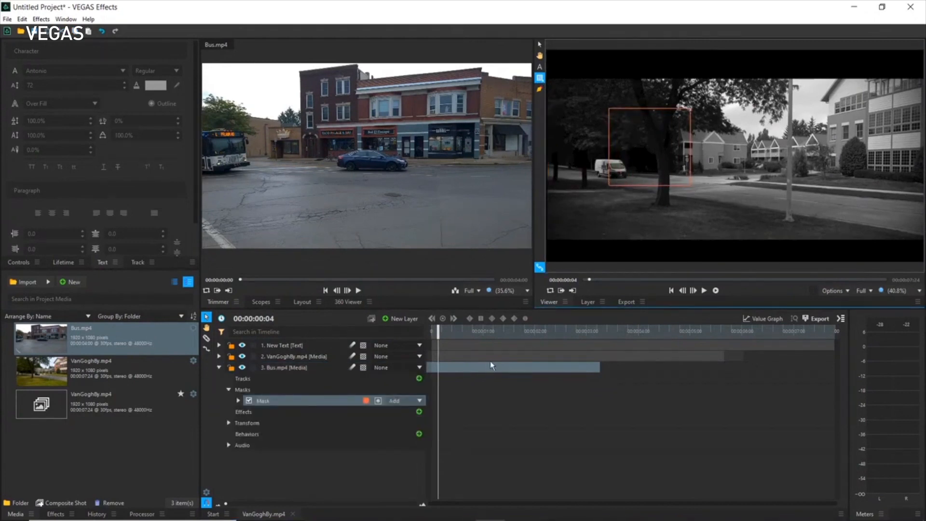
{"action": "left_click", "coordinate": [478, 367]}
{"action": "left_click", "coordinate": [464, 328]}
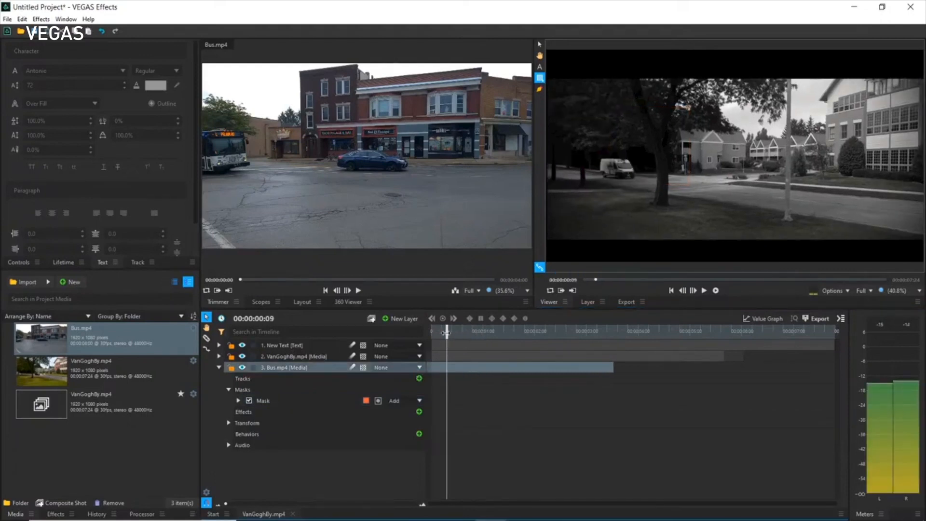
{"action": "left_click", "coordinate": [433, 332]}
{"action": "left_click", "coordinate": [445, 332]}
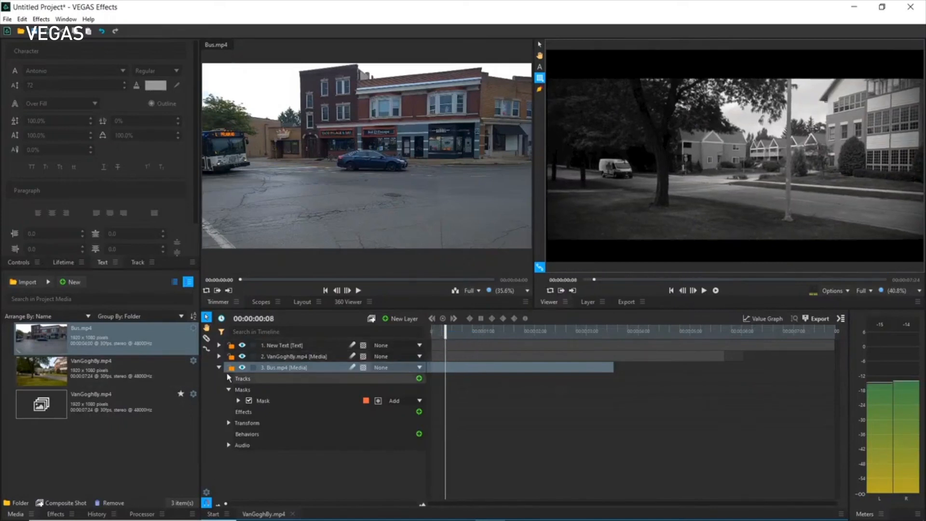
{"action": "left_click", "coordinate": [540, 90]}
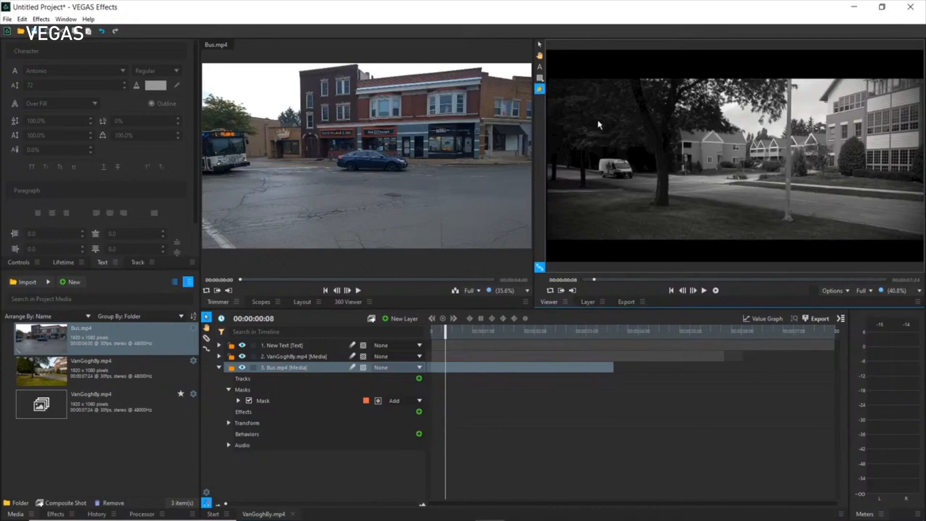
{"action": "left_click", "coordinate": [540, 44]}
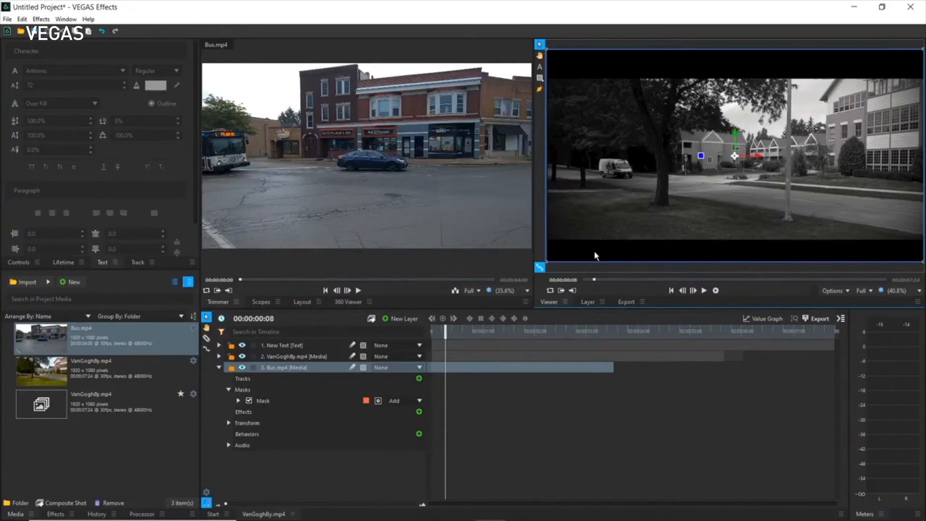
Add the Rain effect from the Quick 3D category as a new top layer starting about one second into the timeline
{"action": "left_click", "coordinate": [54, 513]}
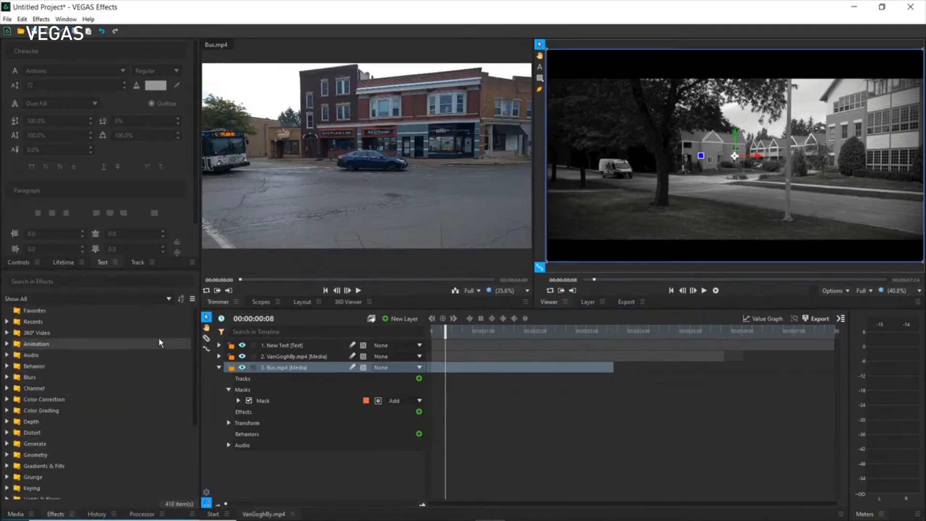
{"action": "scroll", "coordinate": [146, 389], "scroll_direction": "down", "scroll_amount": 3}
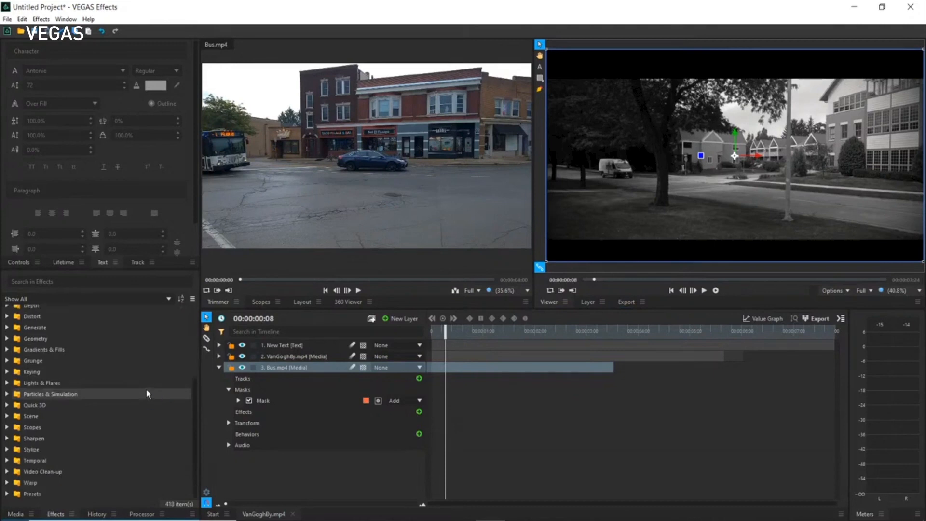
{"action": "left_click", "coordinate": [7, 406]}
{"action": "scroll", "coordinate": [114, 444], "scroll_direction": "down", "scroll_amount": 2}
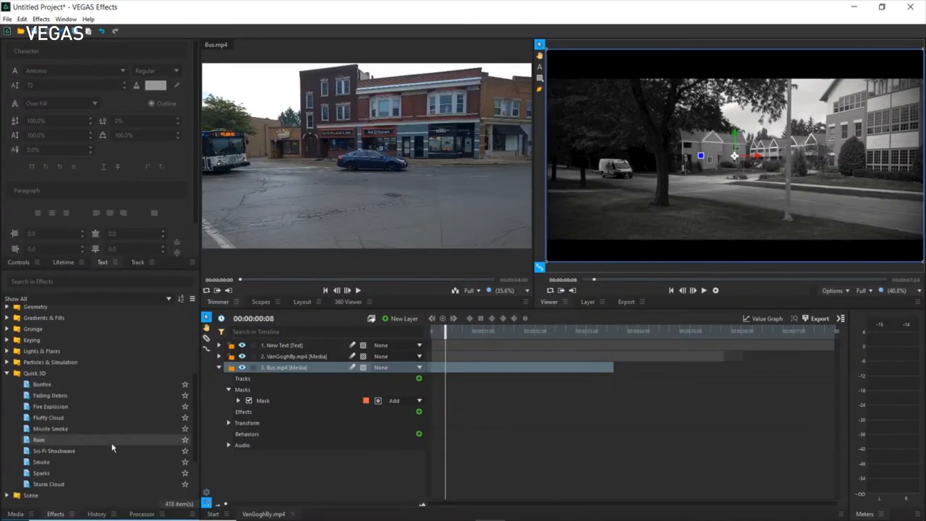
{"action": "scroll", "coordinate": [113, 443], "scroll_direction": "up", "scroll_amount": 1}
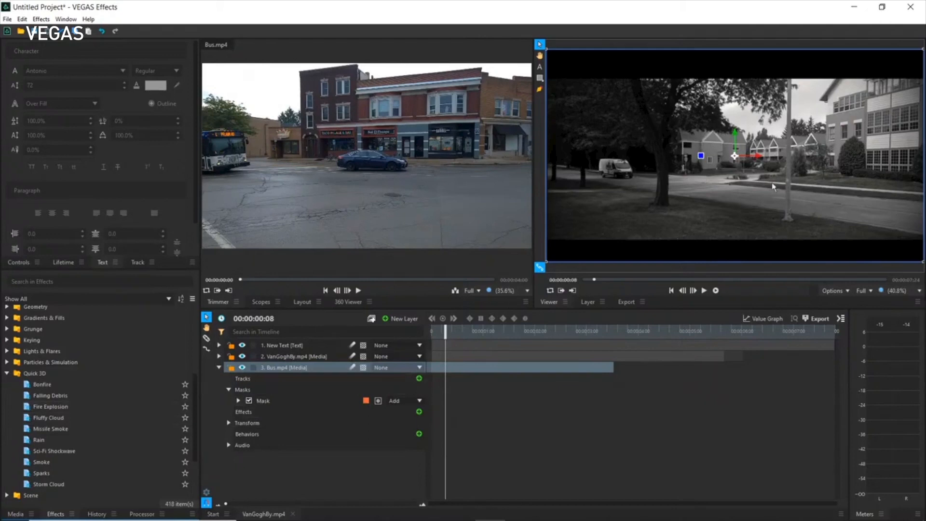
{"action": "left_click", "coordinate": [602, 356]}
{"action": "left_click", "coordinate": [601, 331]}
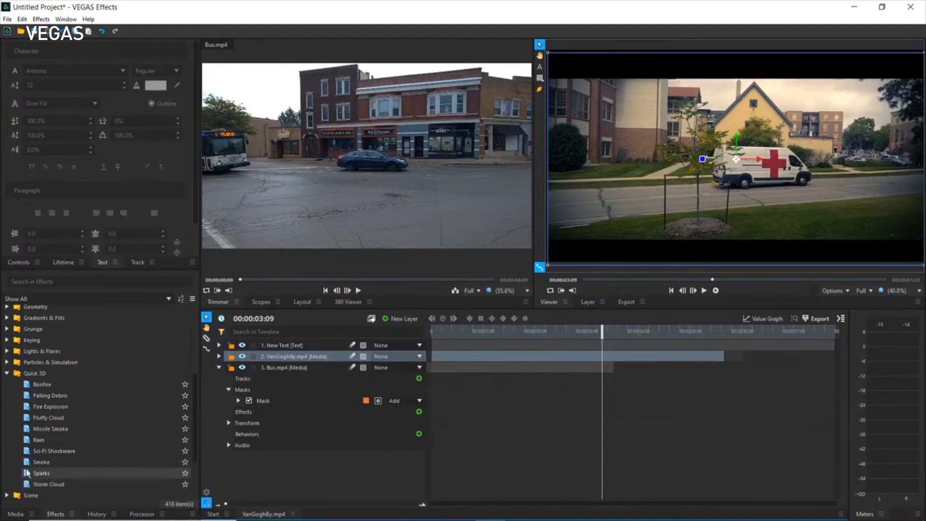
{"action": "left_click_drag", "start_coordinate": [27, 444], "coordinate": [481, 344]}
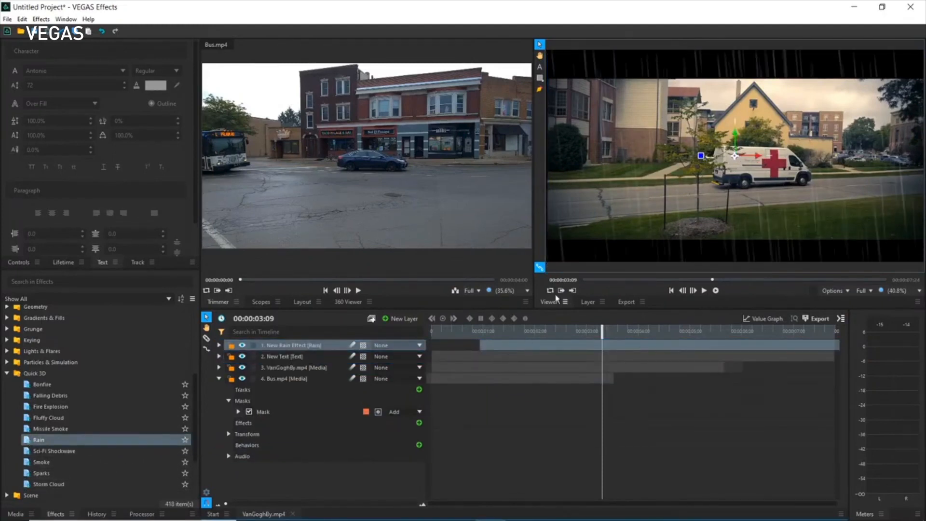
Play the composite shot from the beginning to preview the rain over the video
{"action": "left_click", "coordinate": [671, 291]}
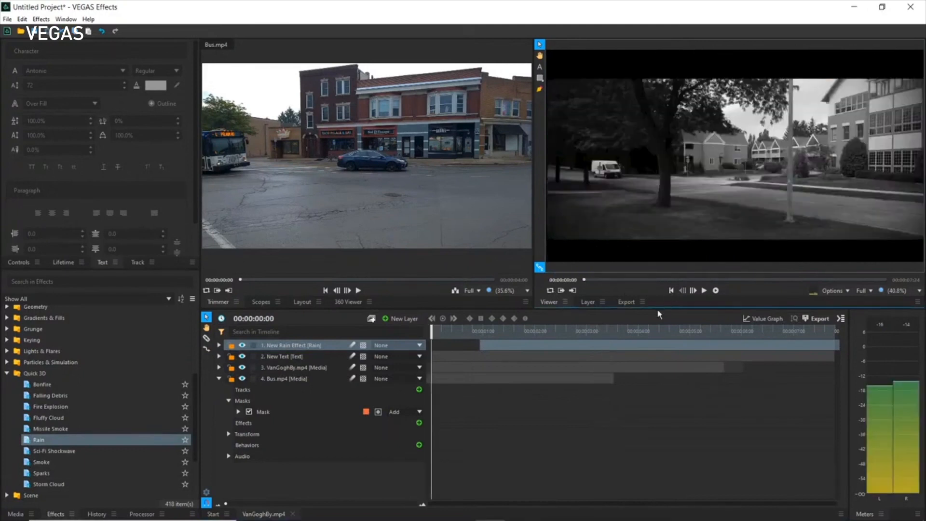
{"action": "key", "text": "space"}
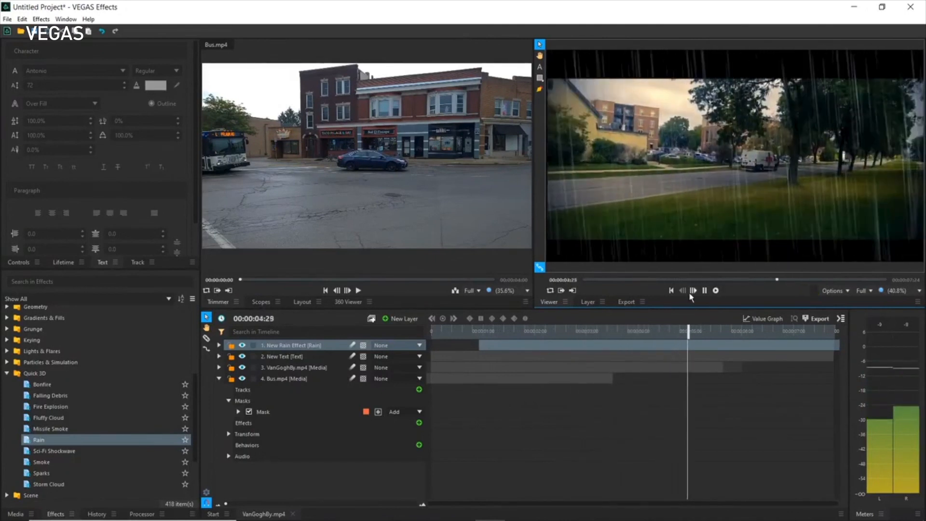
{"action": "left_click", "coordinate": [671, 290]}
{"action": "key", "text": "space"}
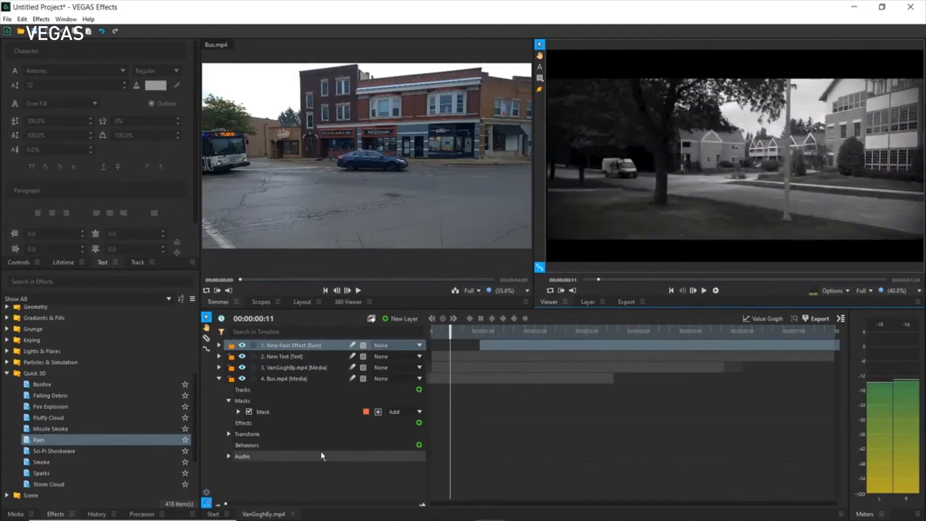
Collapse the Bus.mp4 layer and examine the rain layer's Transform, Material and Rain properties
{"action": "left_click", "coordinate": [219, 378]}
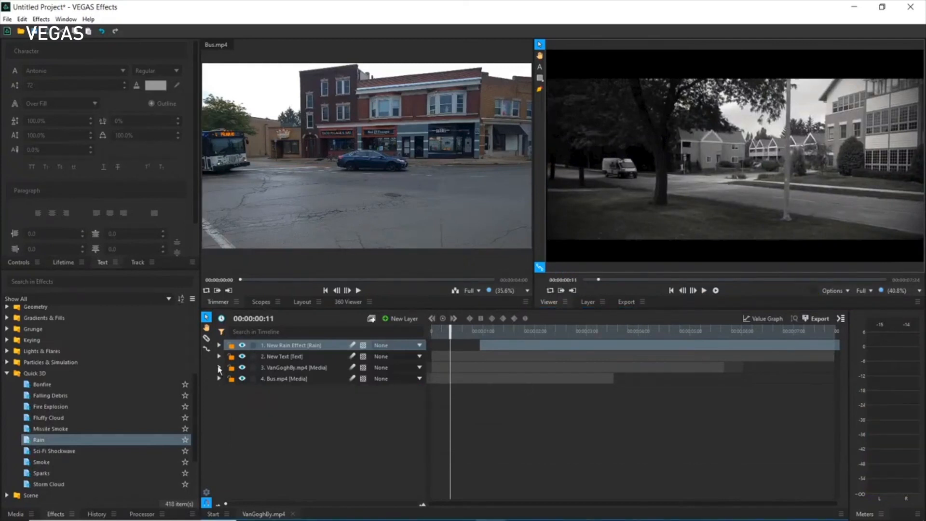
{"action": "left_click", "coordinate": [219, 345]}
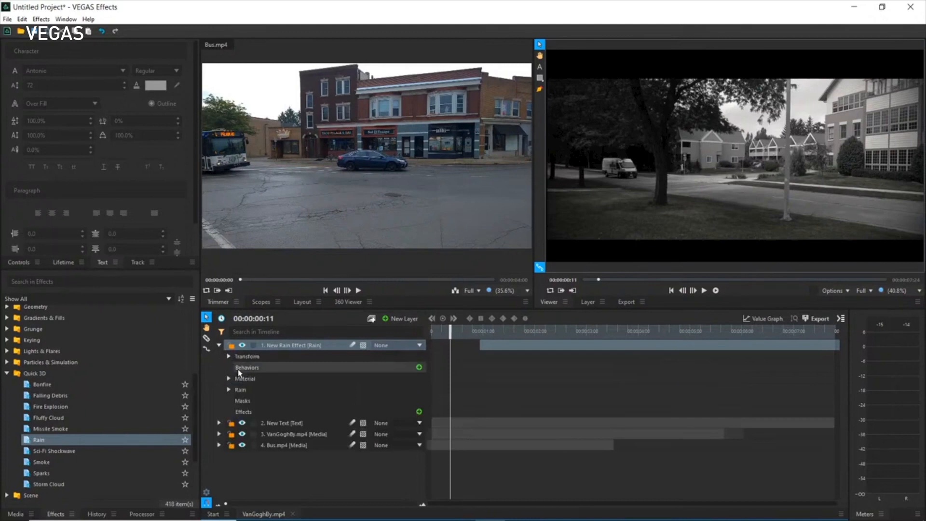
{"action": "left_click", "coordinate": [229, 357]}
{"action": "left_click", "coordinate": [228, 356]}
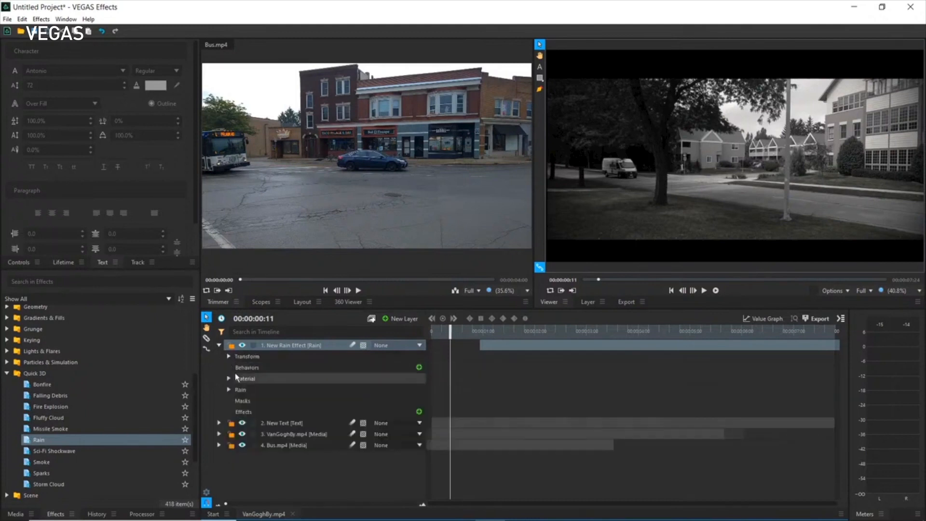
{"action": "left_click", "coordinate": [228, 379]}
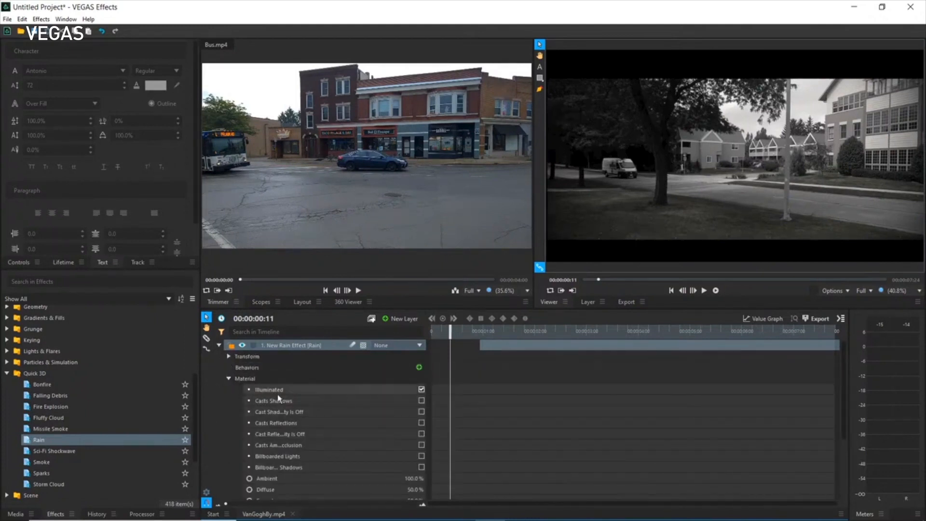
{"action": "left_click", "coordinate": [229, 379]}
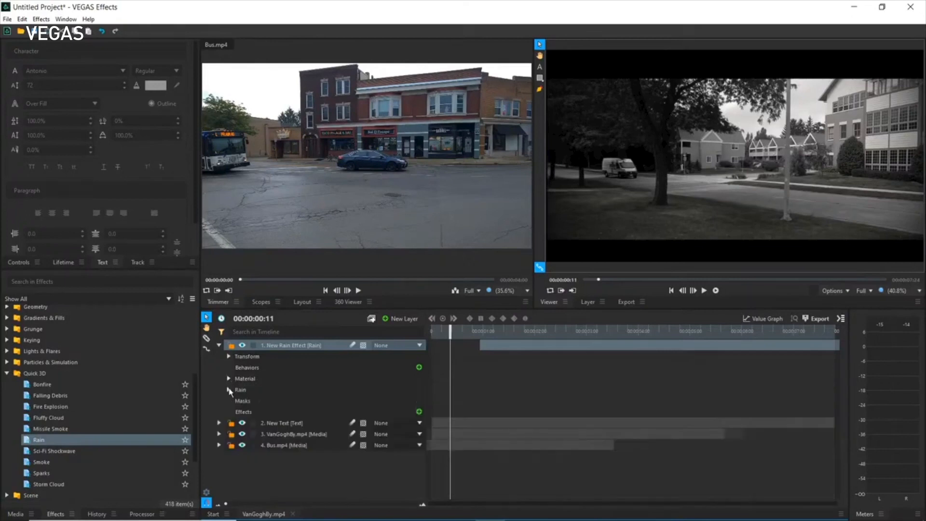
{"action": "left_click", "coordinate": [228, 390]}
{"action": "scroll", "coordinate": [274, 410], "scroll_direction": "down", "scroll_amount": 1}
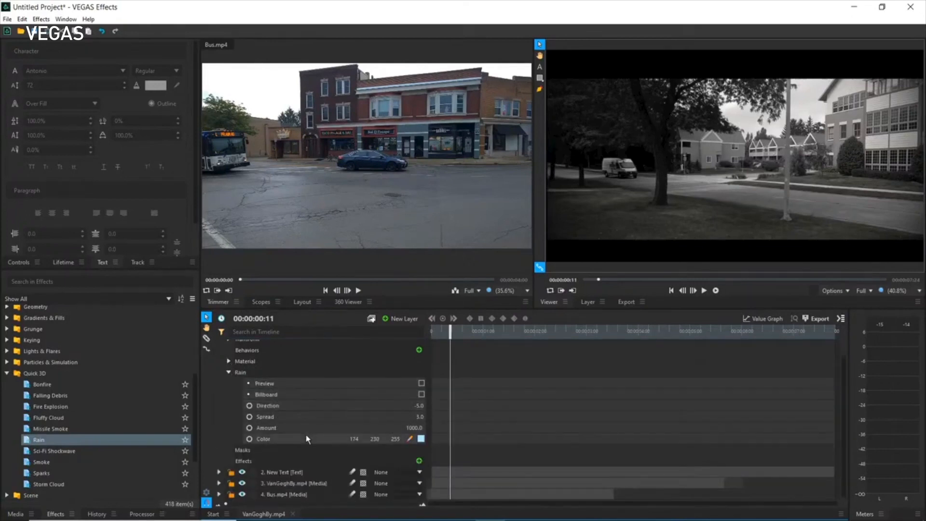
{"action": "left_click", "coordinate": [229, 373]}
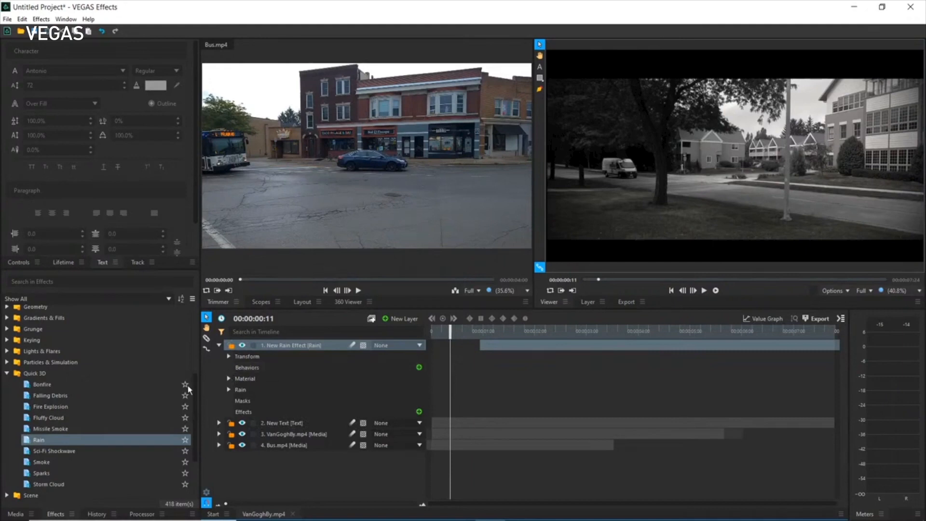
Expand the Particles & Simulation effects category and select the Particle Simulator effect
{"action": "left_click", "coordinate": [7, 362]}
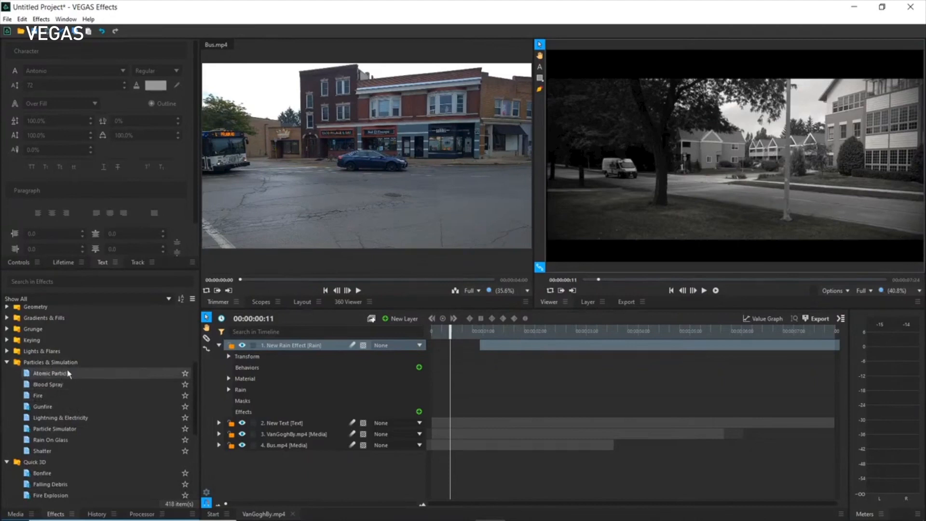
{"action": "left_click", "coordinate": [36, 427]}
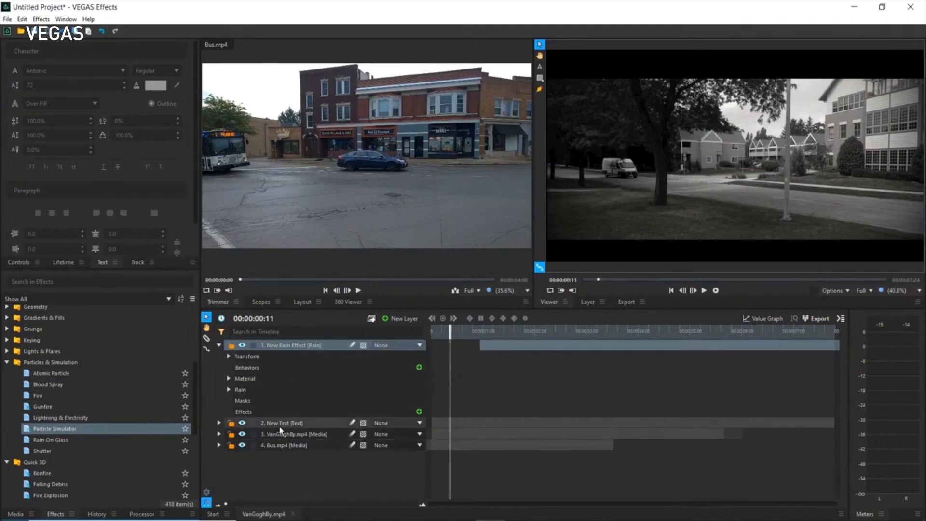
Collapse the rain layer and examine the property groups of each timeline layer in turn, leaving all four layers collapsed
{"action": "left_click", "coordinate": [219, 345]}
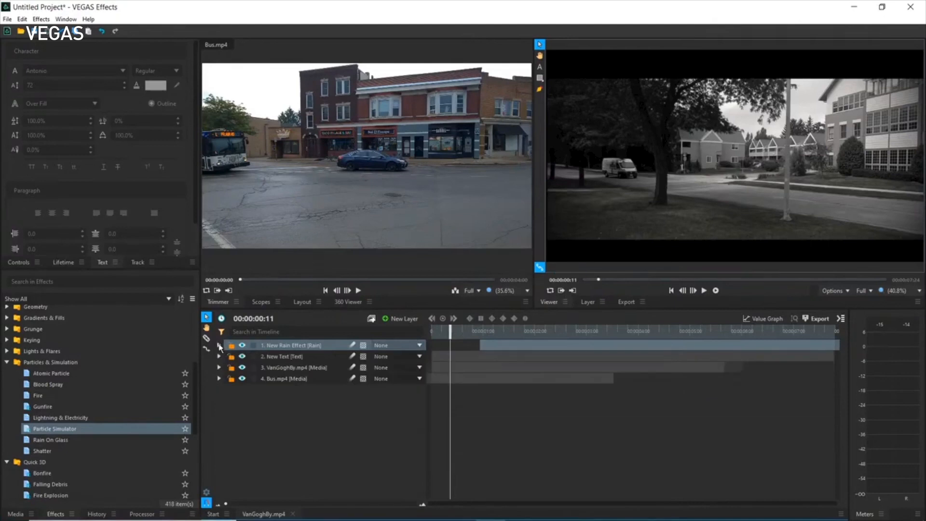
{"action": "left_click", "coordinate": [218, 355]}
{"action": "left_click", "coordinate": [219, 356]}
{"action": "left_click", "coordinate": [219, 367]}
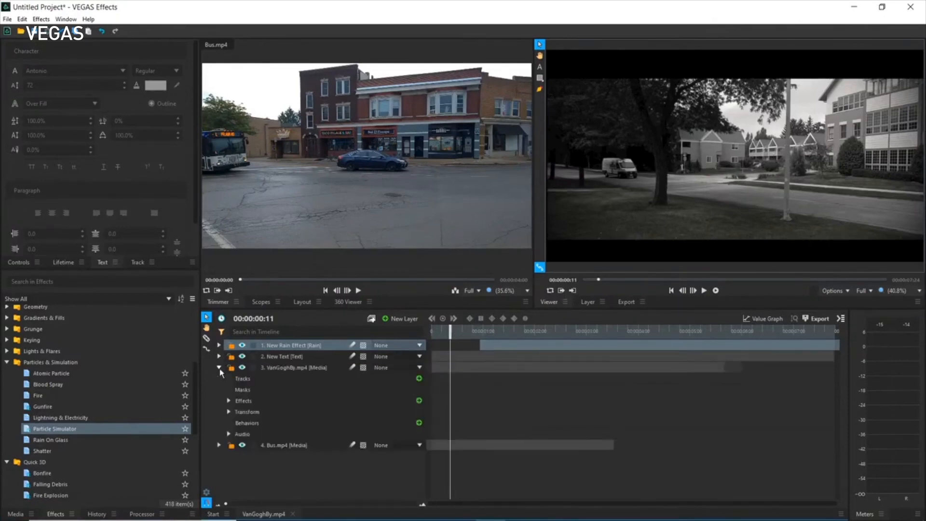
{"action": "left_click", "coordinate": [219, 367]}
{"action": "left_click", "coordinate": [219, 379]}
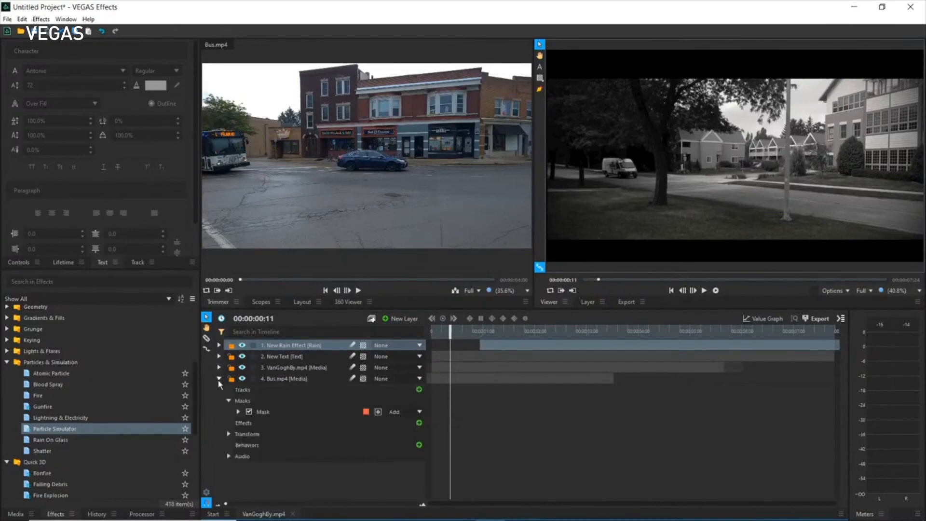
{"action": "left_click", "coordinate": [218, 379]}
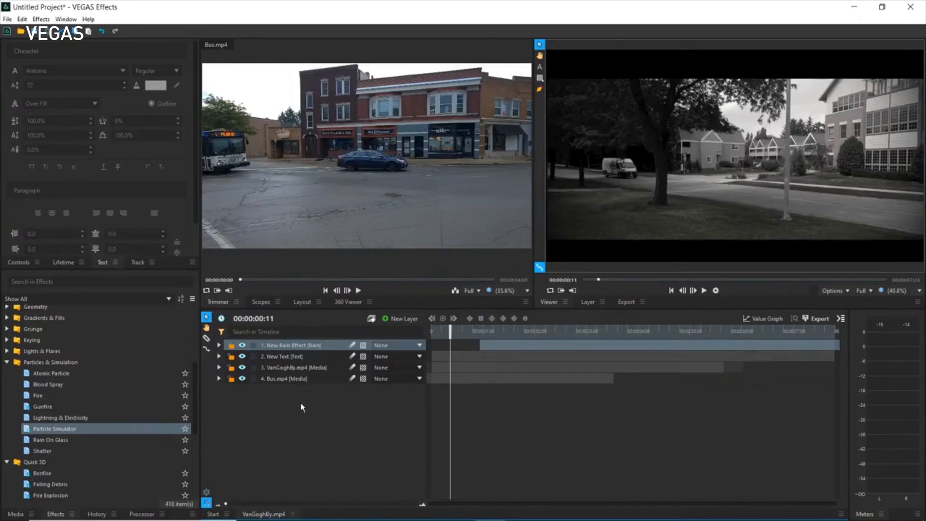
{"action": "left_click", "coordinate": [219, 345]}
{"action": "left_click", "coordinate": [219, 346]}
{"action": "left_click", "coordinate": [220, 357]}
{"action": "left_click", "coordinate": [219, 357]}
Show the rain layer's Controls properties, checking the Lifetime settings as well
{"action": "left_click", "coordinate": [17, 263]}
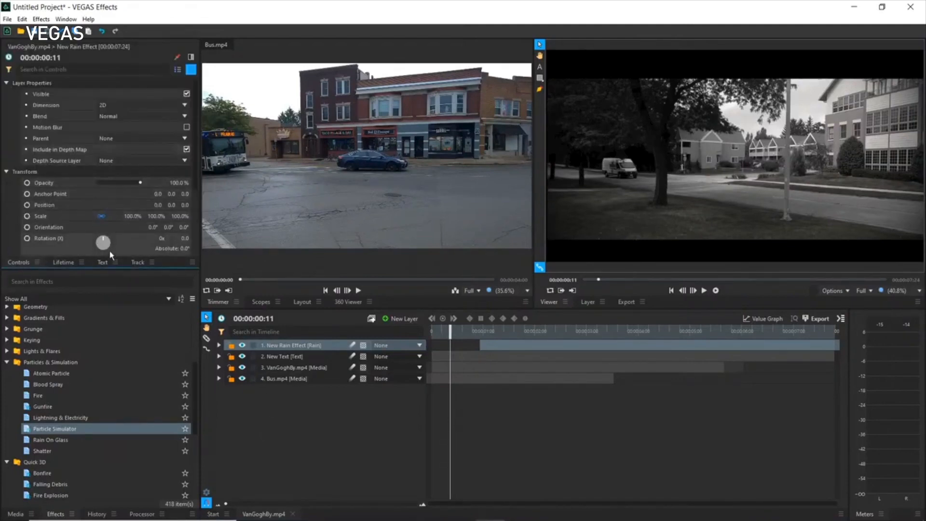
{"action": "left_click", "coordinate": [66, 265]}
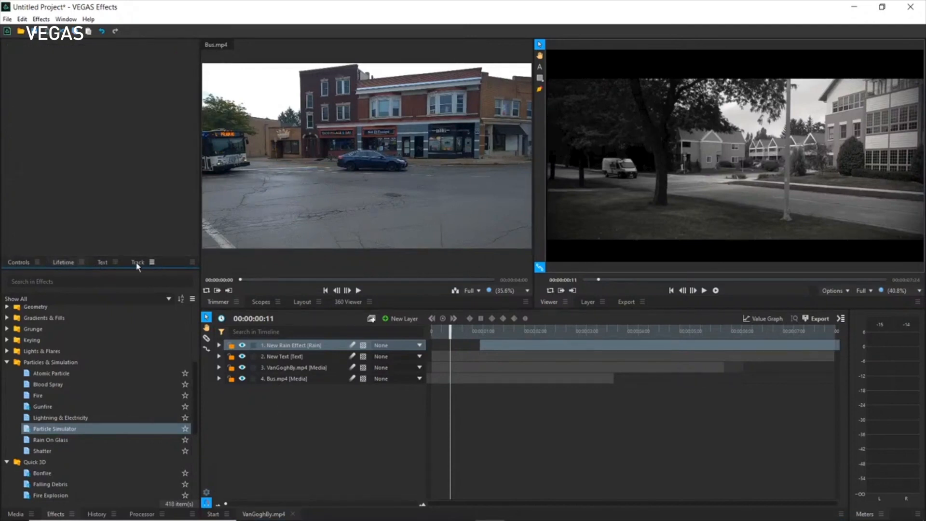
{"action": "left_click", "coordinate": [22, 263]}
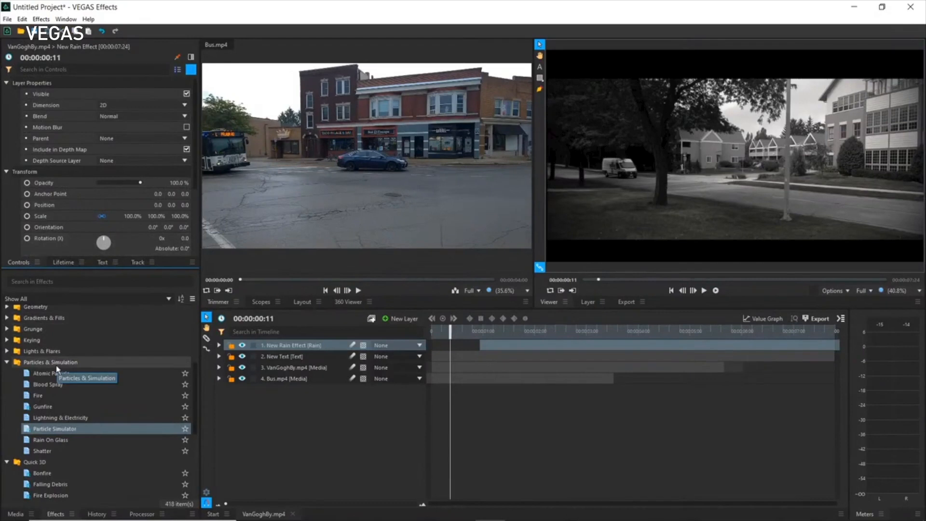
Try to add the Fire effect from the Particles & Simulation category to the timeline
{"action": "left_click_drag", "start_coordinate": [41, 396], "coordinate": [464, 399]}
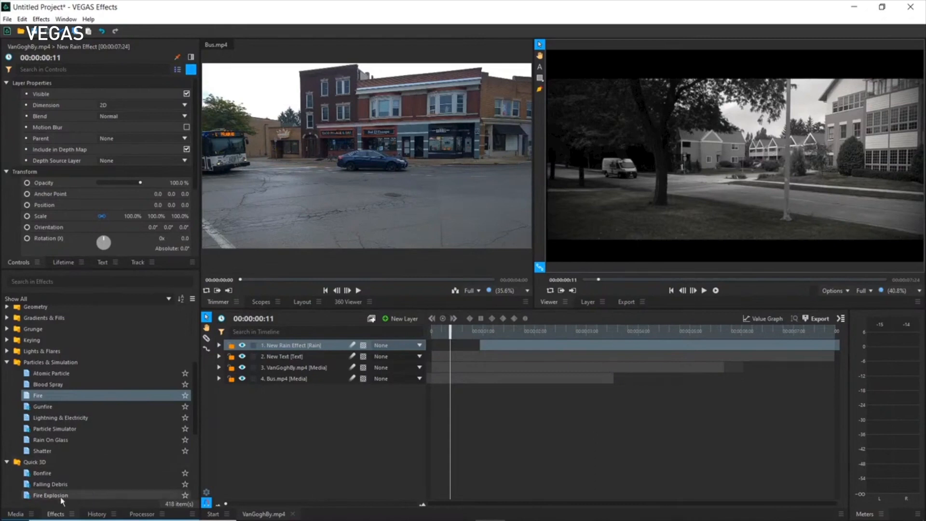
Show the project media and move the timeline playhead to 00:00:04:17 to view the rain over the video
{"action": "left_click", "coordinate": [16, 514]}
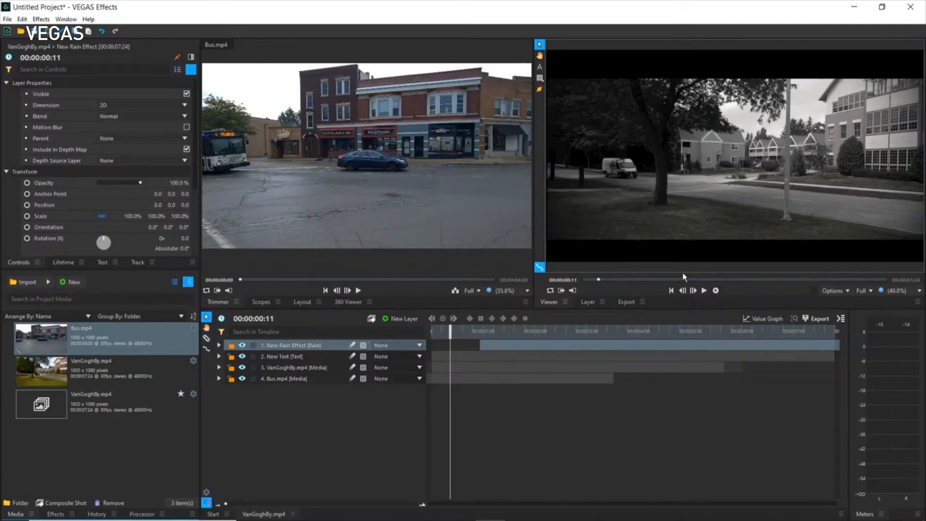
{"action": "left_click", "coordinate": [667, 331]}
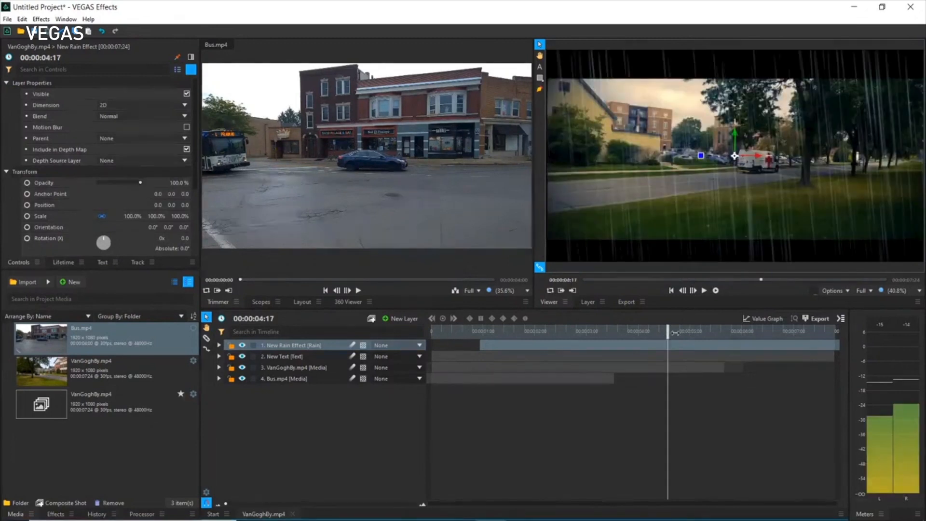